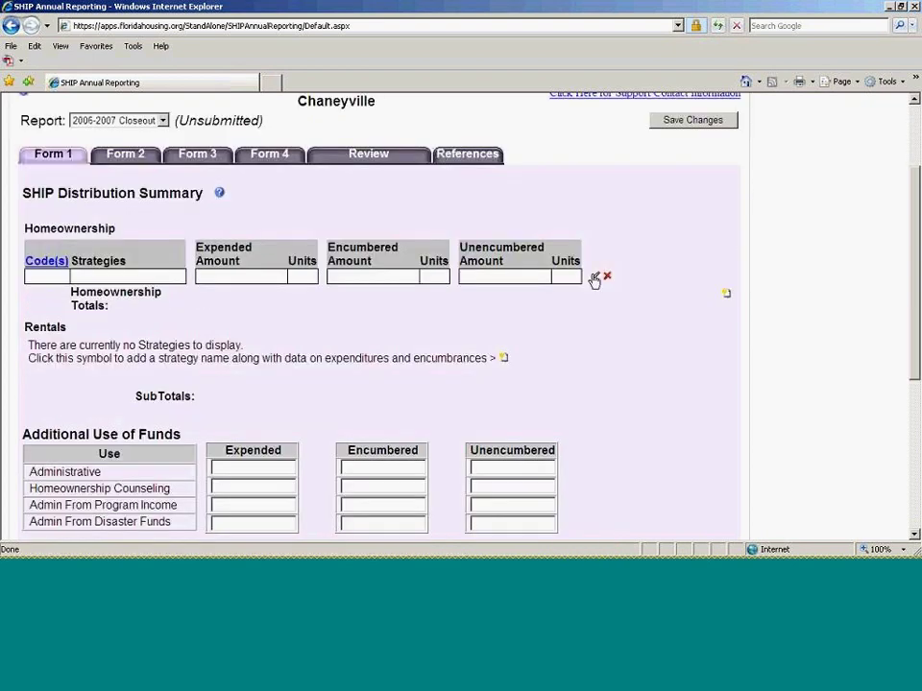
# - Fill the blank Homeownership row with strategy code 3, Rehabilitation, an expended amount of 550000 and 15 units, and save the row
pyautogui.click(594, 279)
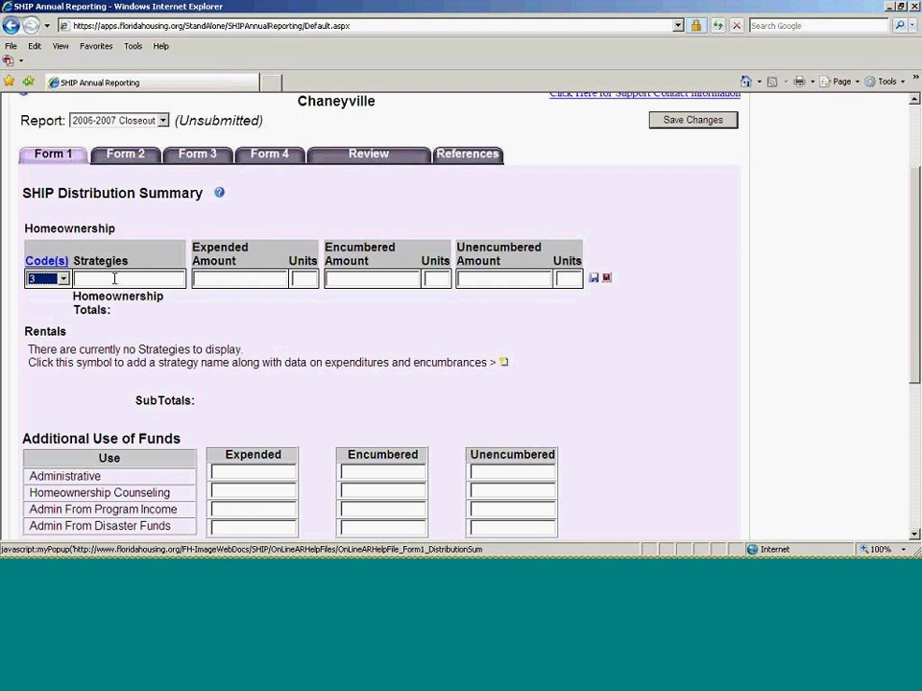
pyautogui.click(114, 279)
pyautogui.write('Rehabilitation')
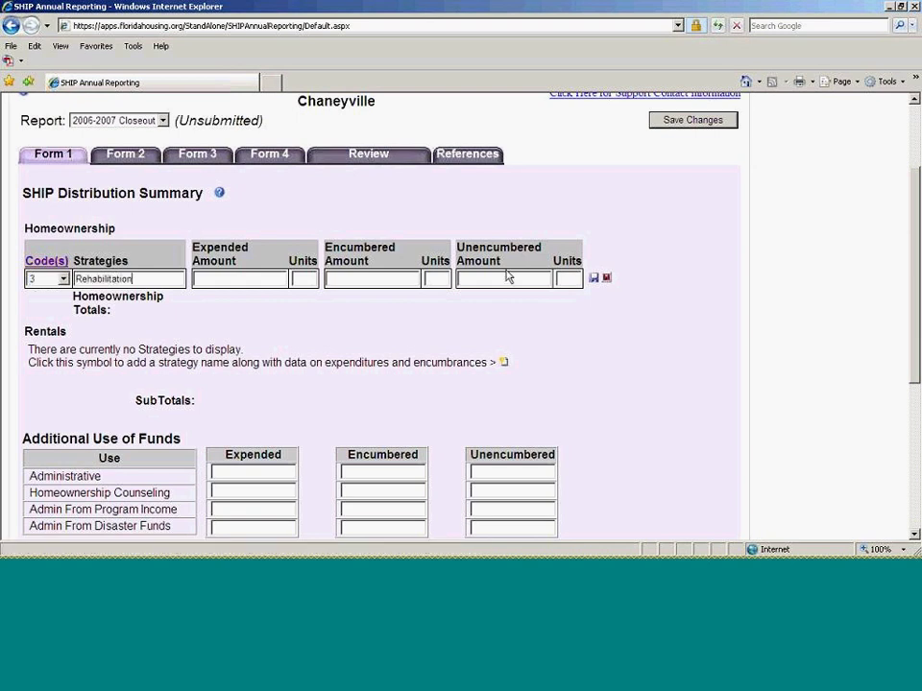
pyautogui.press('Tab')
pyautogui.write('550000')
pyautogui.press('Tab')
pyautogui.write('15')
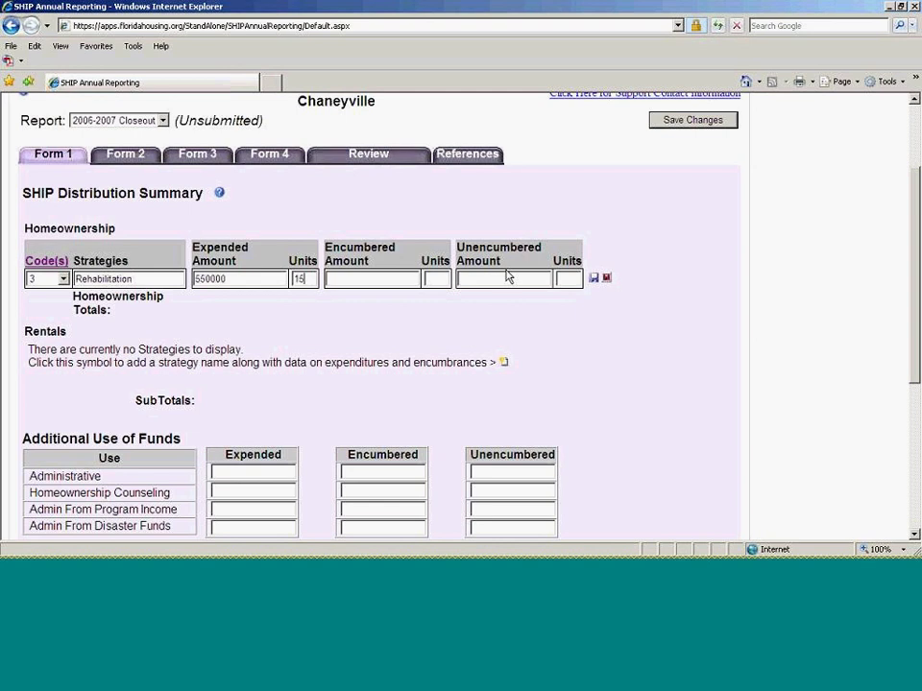
pyautogui.click(593, 279)
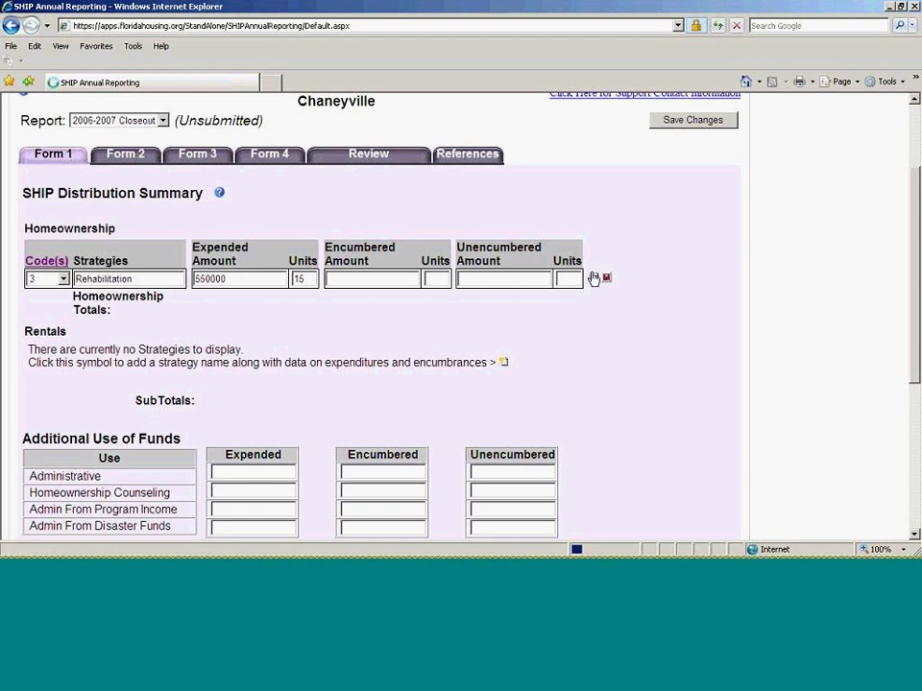
pyautogui.click(593, 277)
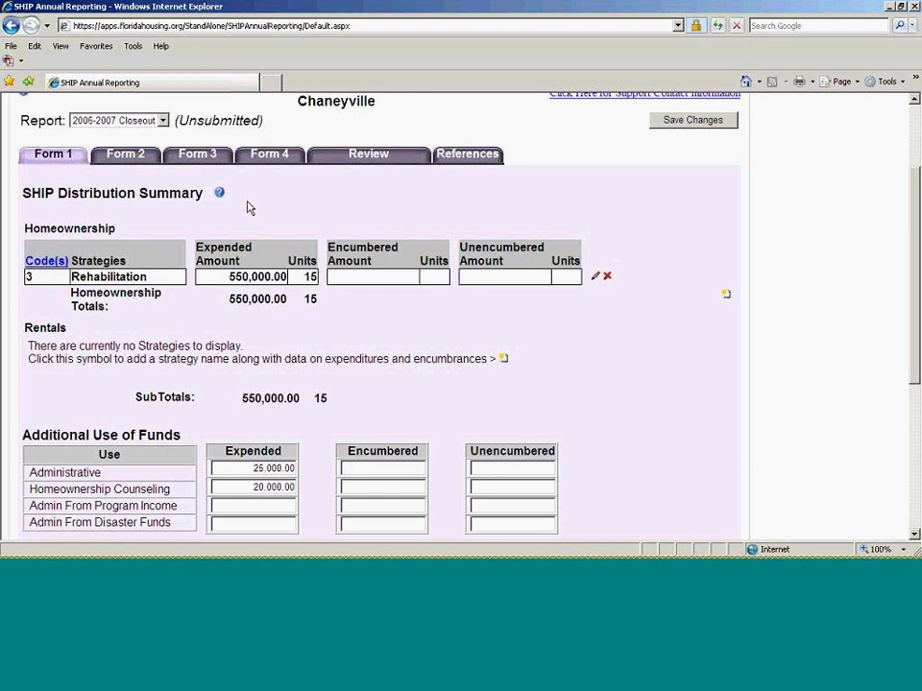
# - Examine Form 1's expended totals, revenue sources and the Carry Forward to Next Year amount
pyautogui.scroll(-1, 248, 207)
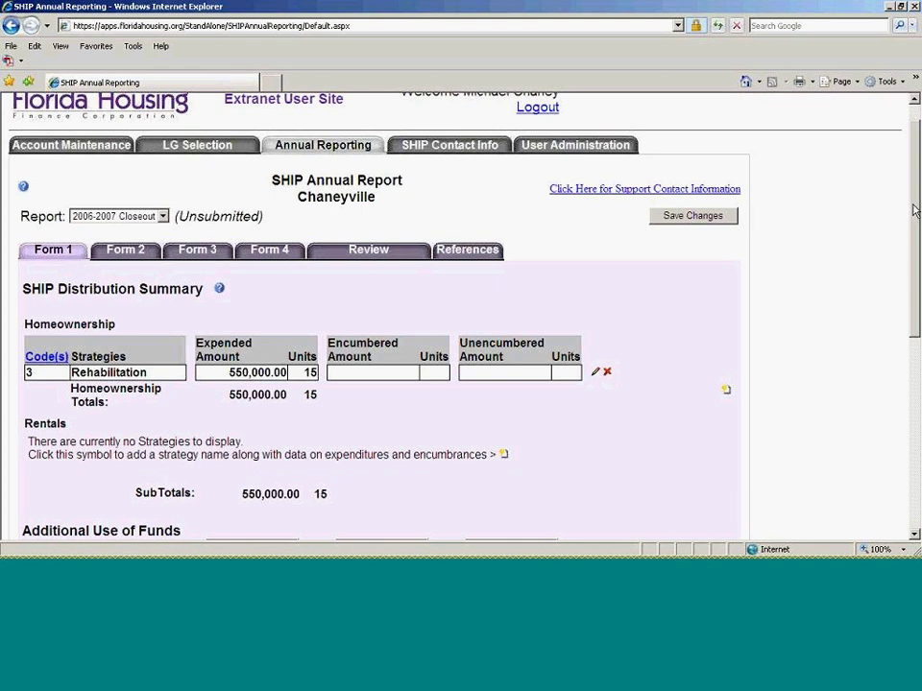
pyautogui.moveTo(914, 211); pyautogui.dragTo(914, 212)
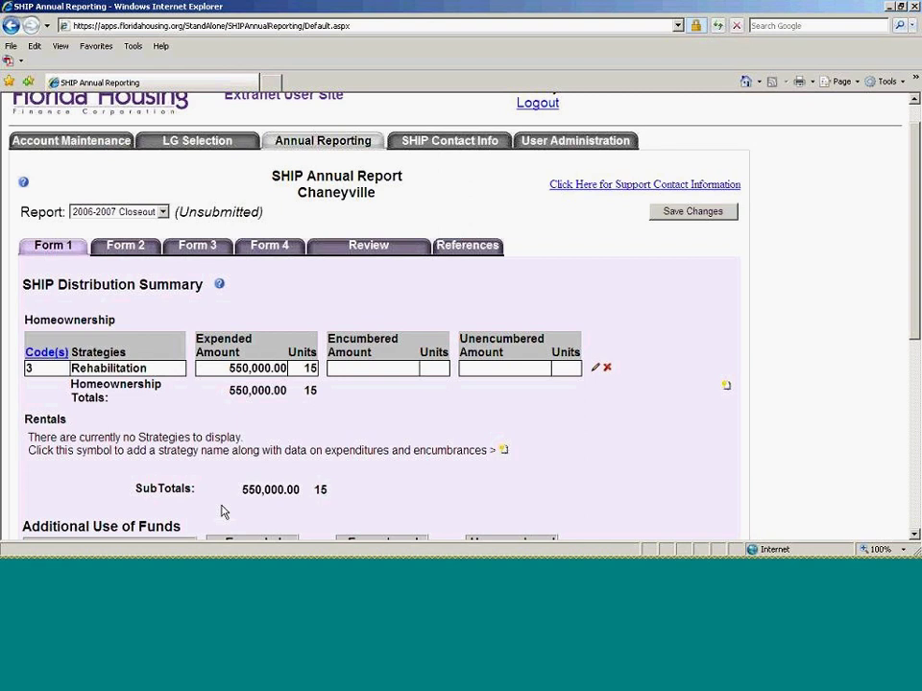
pyautogui.scroll(-5, 220, 511)
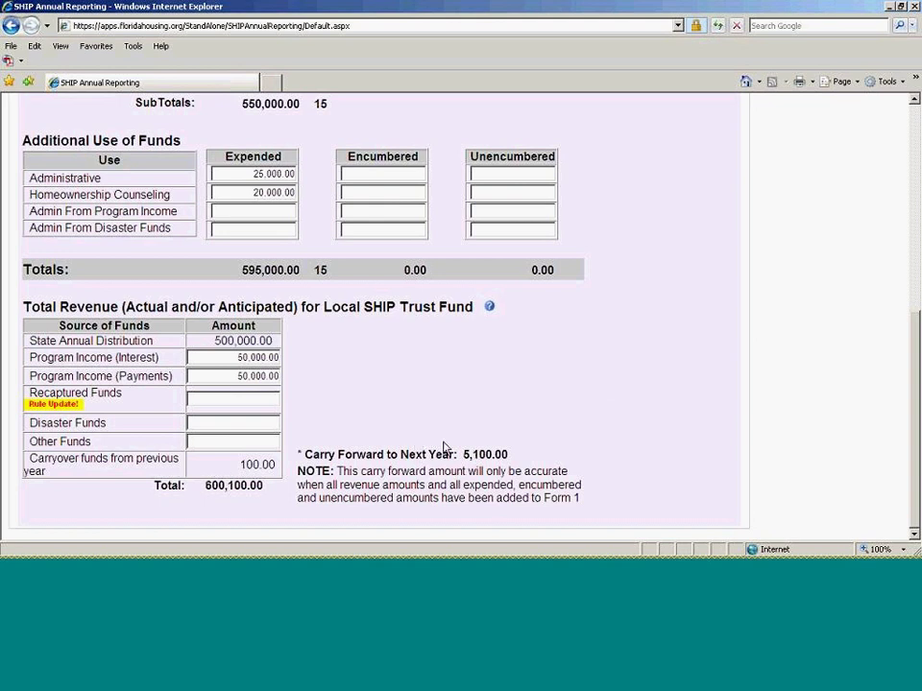
pyautogui.tripleClick(497, 458)
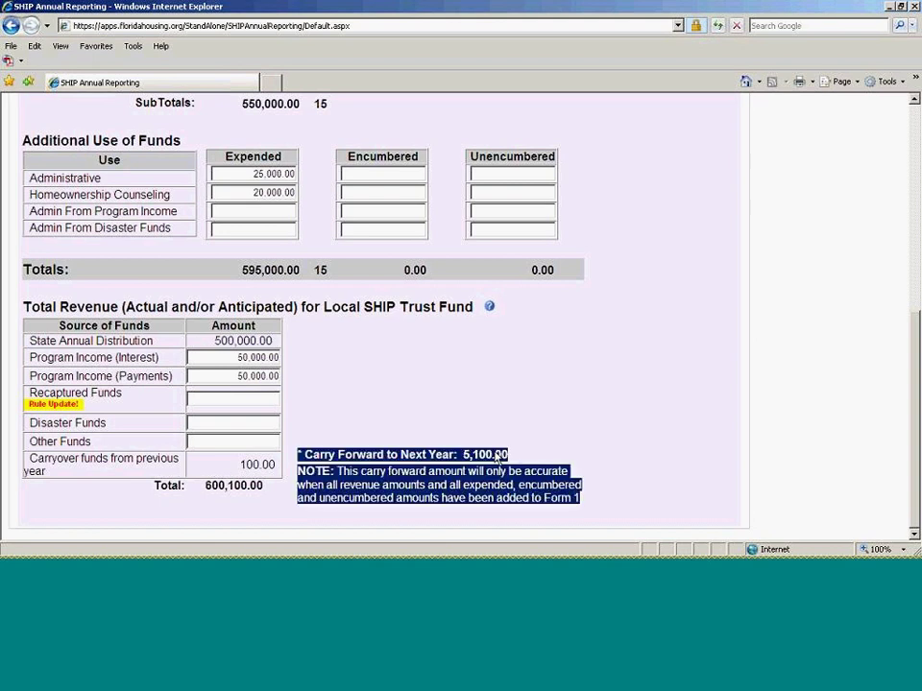
pyautogui.click(615, 426)
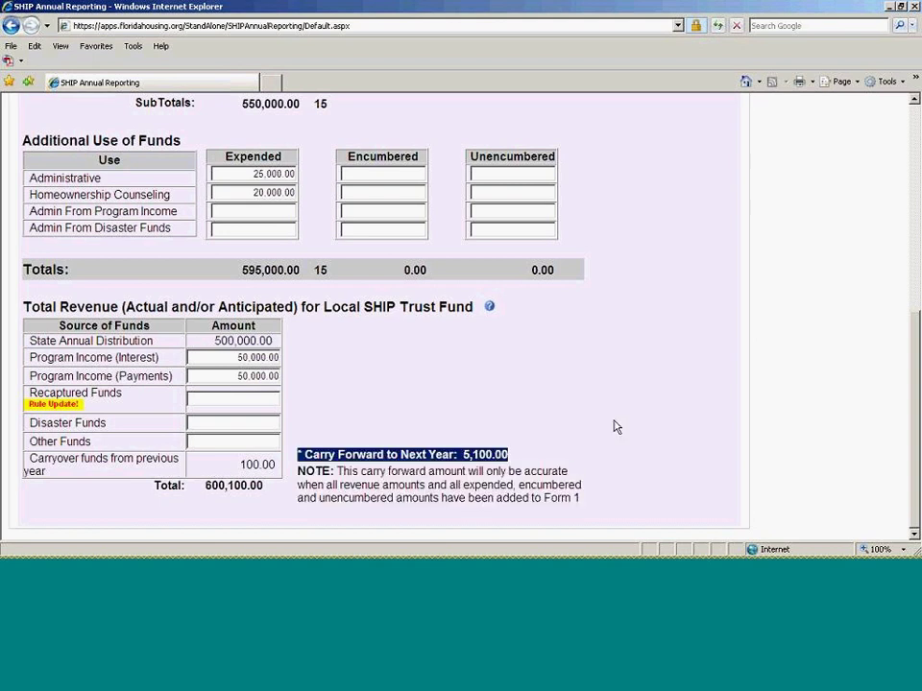
pyautogui.click(615, 426)
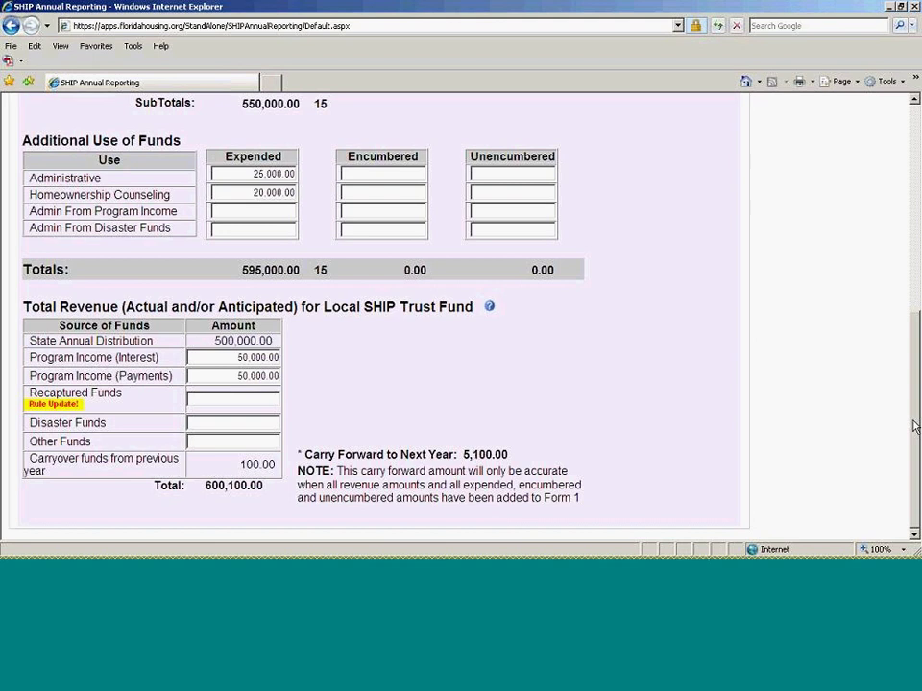
pyautogui.moveTo(913, 426); pyautogui.dragTo(913, 425)
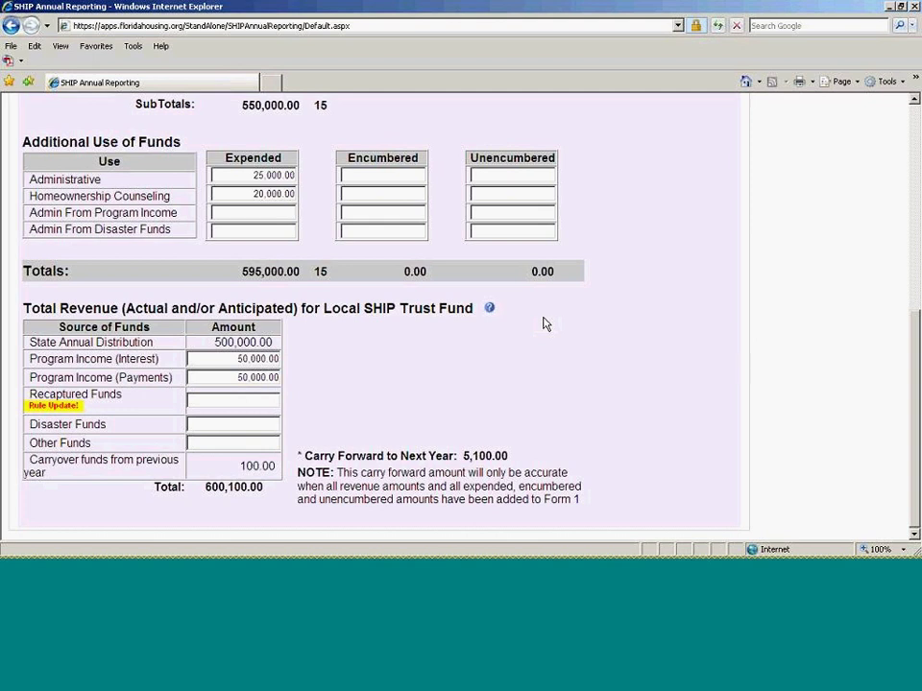
pyautogui.scroll(5, 544, 323)
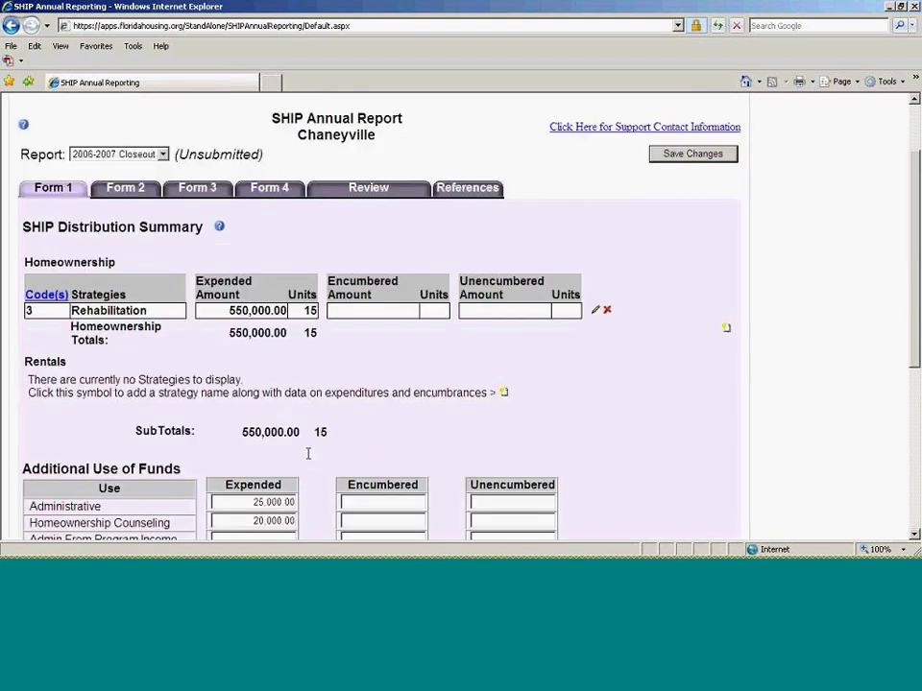
pyautogui.scroll(-5, 308, 453)
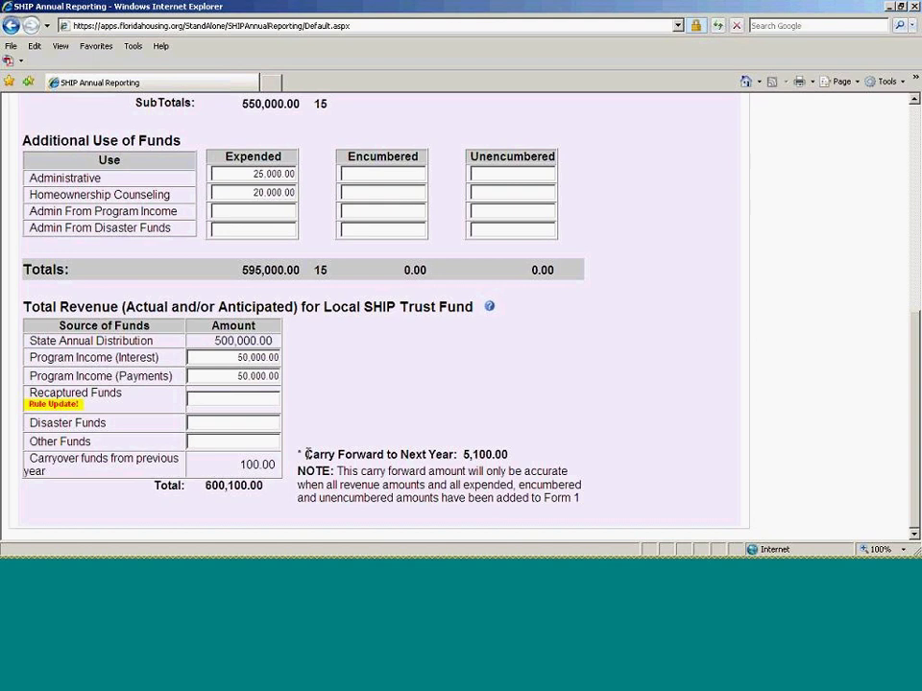
pyautogui.scroll(3, 308, 454)
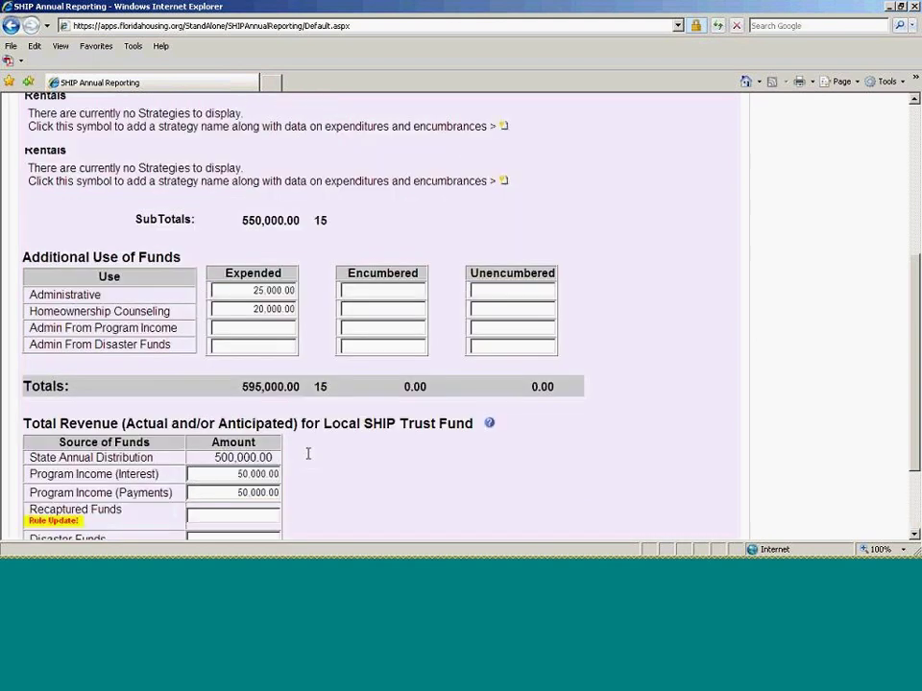
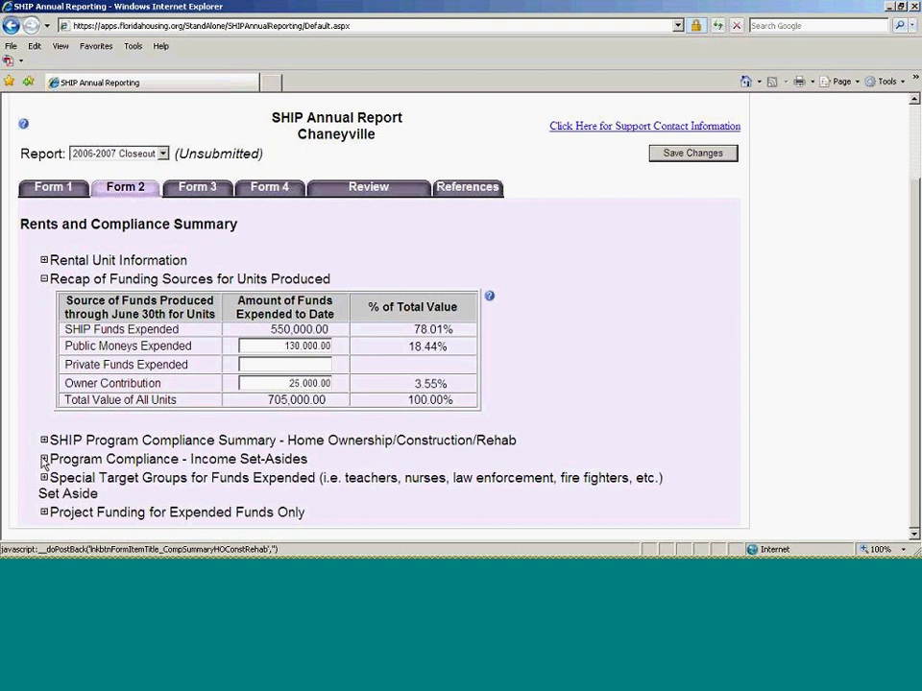
# - Expand the Program Compliance - Income Set-Asides section of Form 2
pyautogui.click(43, 462)
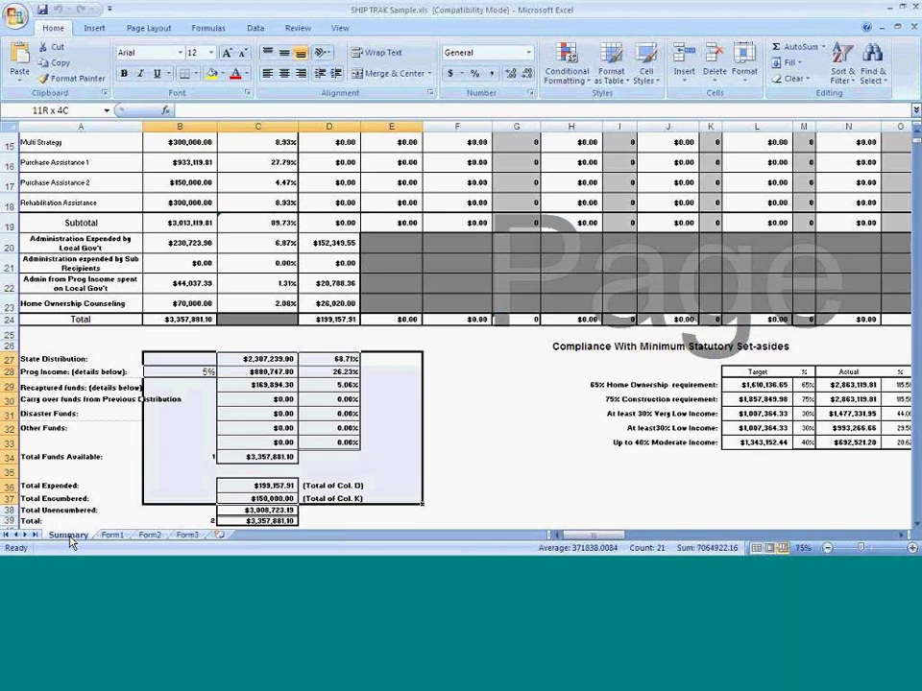
# - Examine the target and actual figures under Compliance With Minimum Statutory Set-asides on the Summary sheet of SHIP TRAK Sample.xls
pyautogui.hotkey('ctrl', 'pagedown')
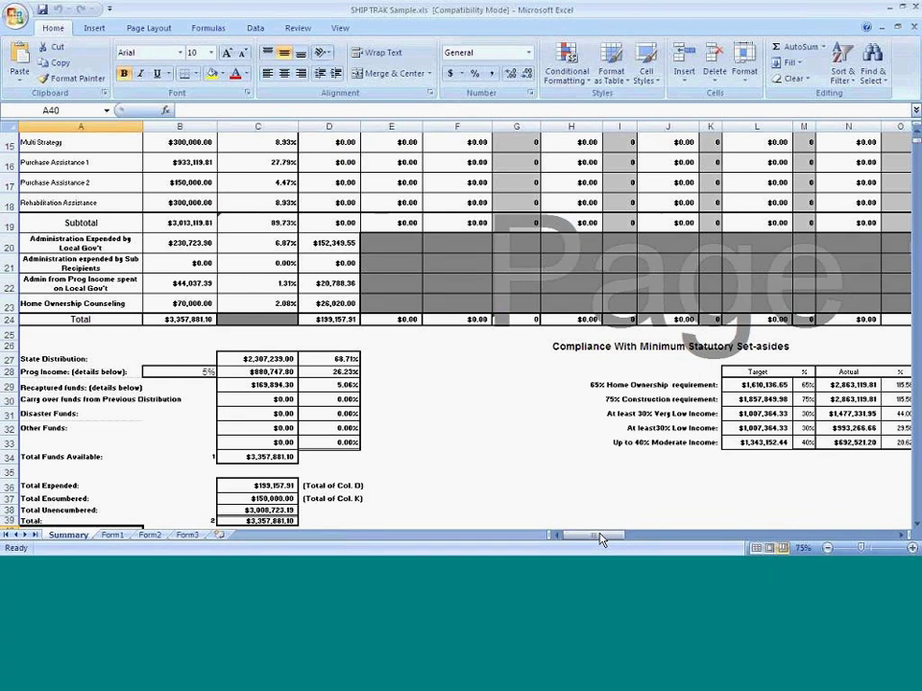
pyautogui.scroll(-1, 600, 540)
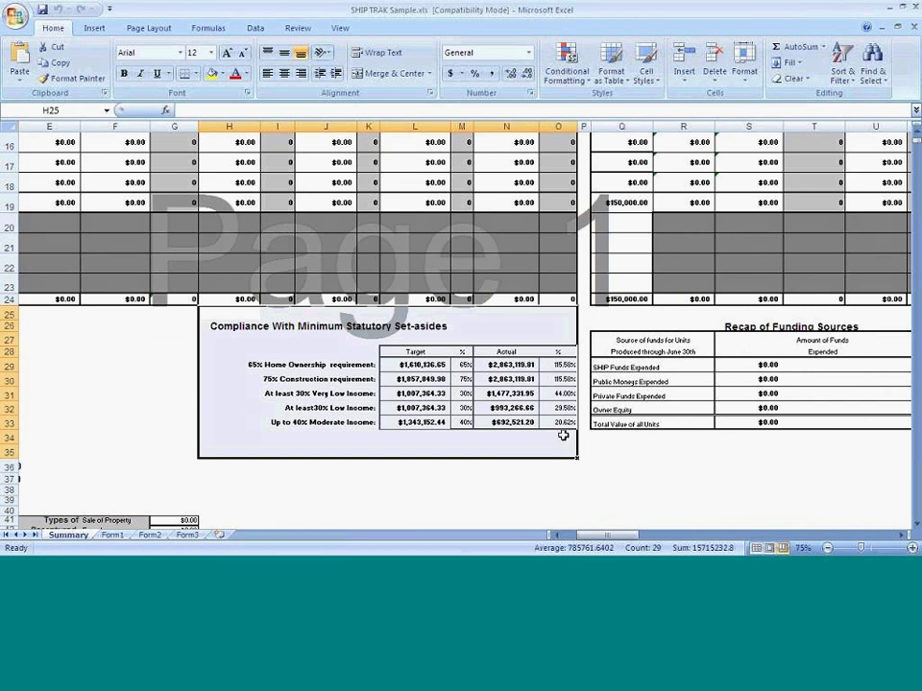
pyautogui.click(563, 435)
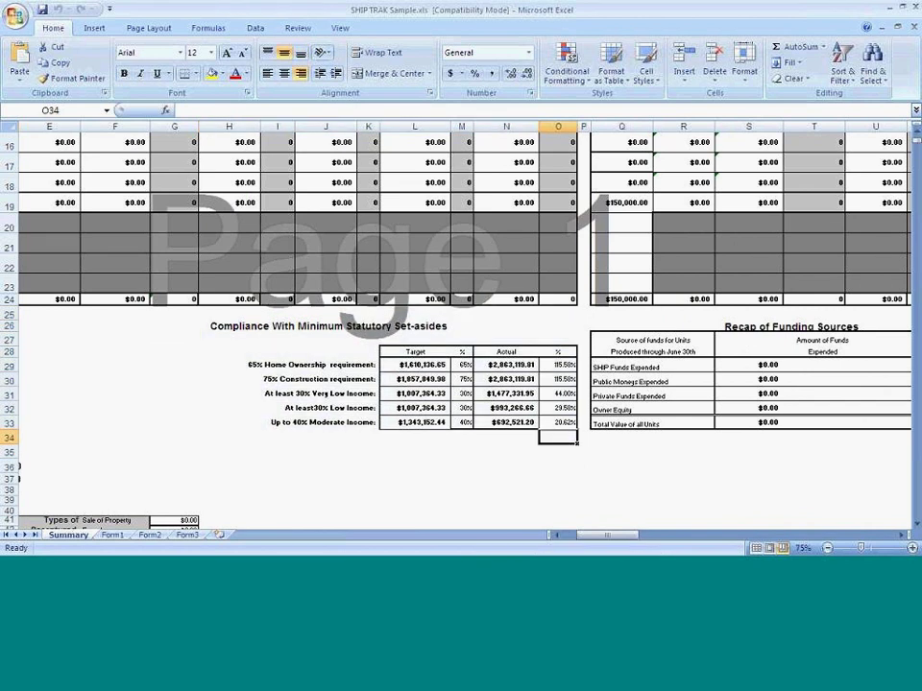
pyautogui.click(508, 364)
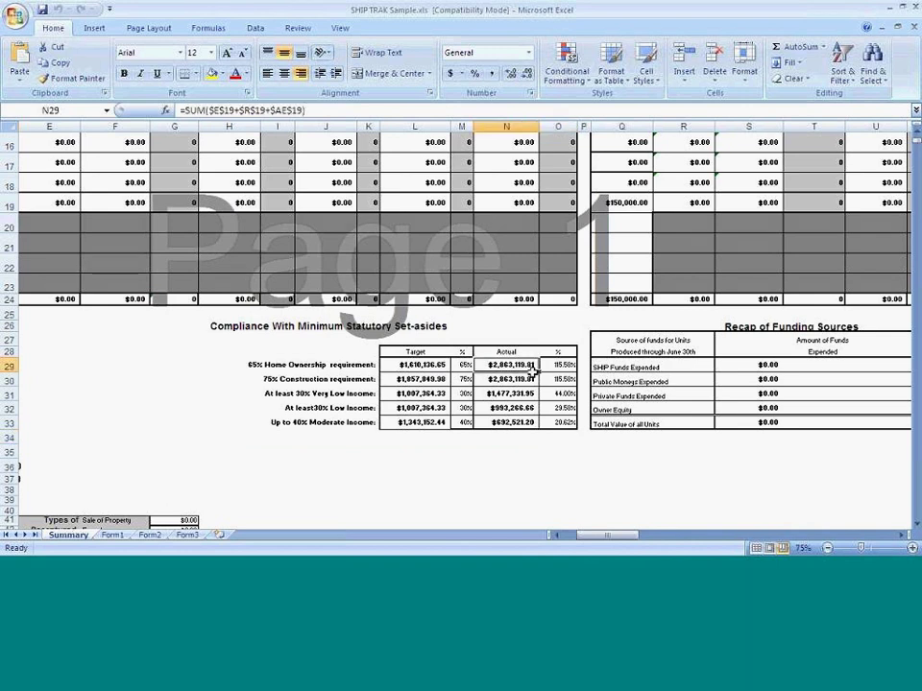
pyautogui.moveTo(533, 368); pyautogui.dragTo(555, 437)
pyautogui.click(555, 437)
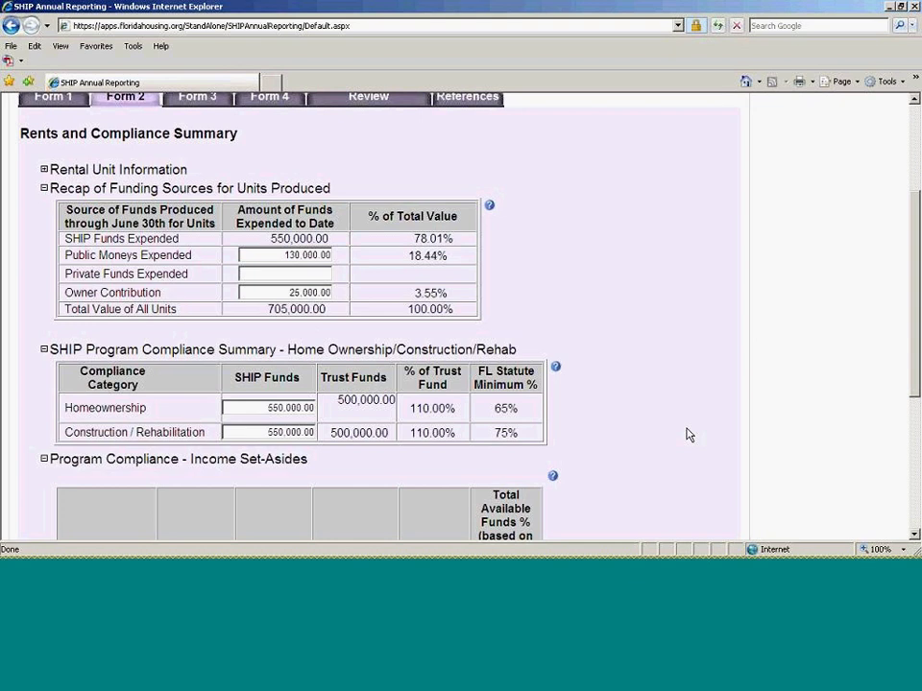
# - Enter 550,000 of expended funds for Very Low income and 5,500,000 of SHIP Funds for Homeownership on Form 2, and save the changes
pyautogui.scroll(-1, 688, 435)
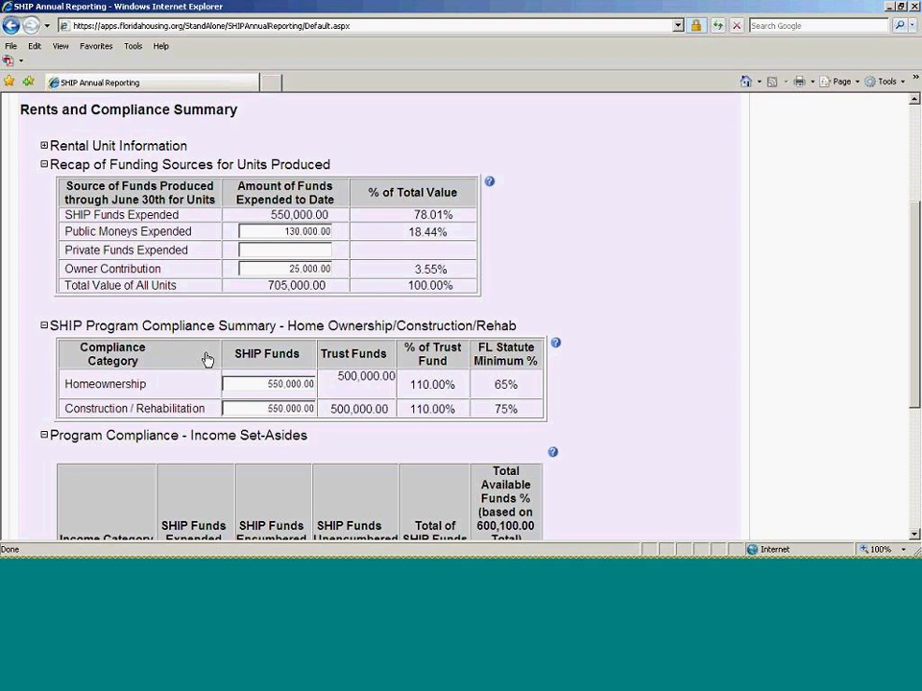
pyautogui.scroll(-3, 206, 359)
pyautogui.click(205, 355)
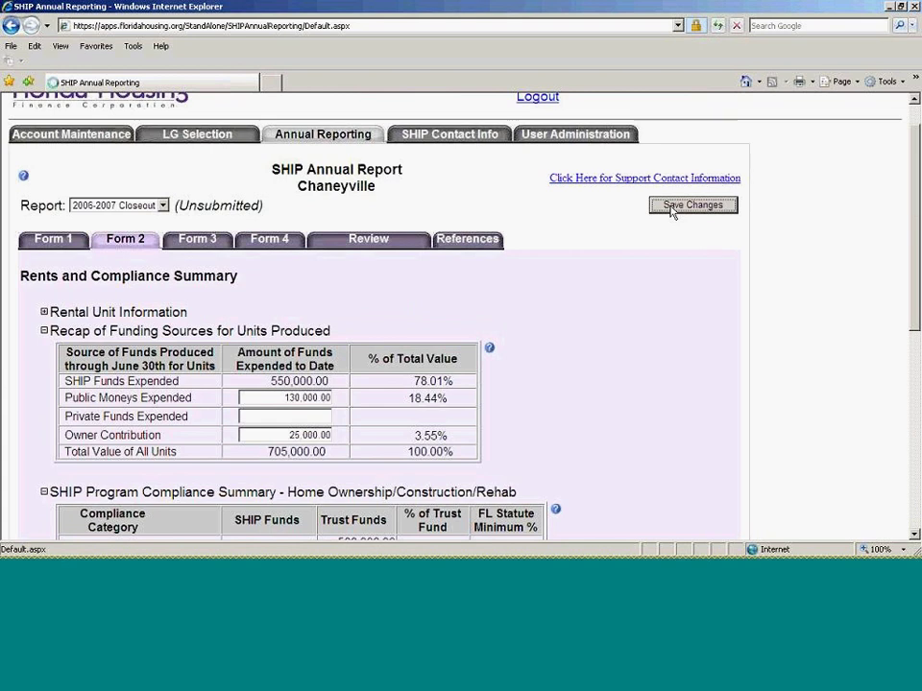
pyautogui.click(671, 210)
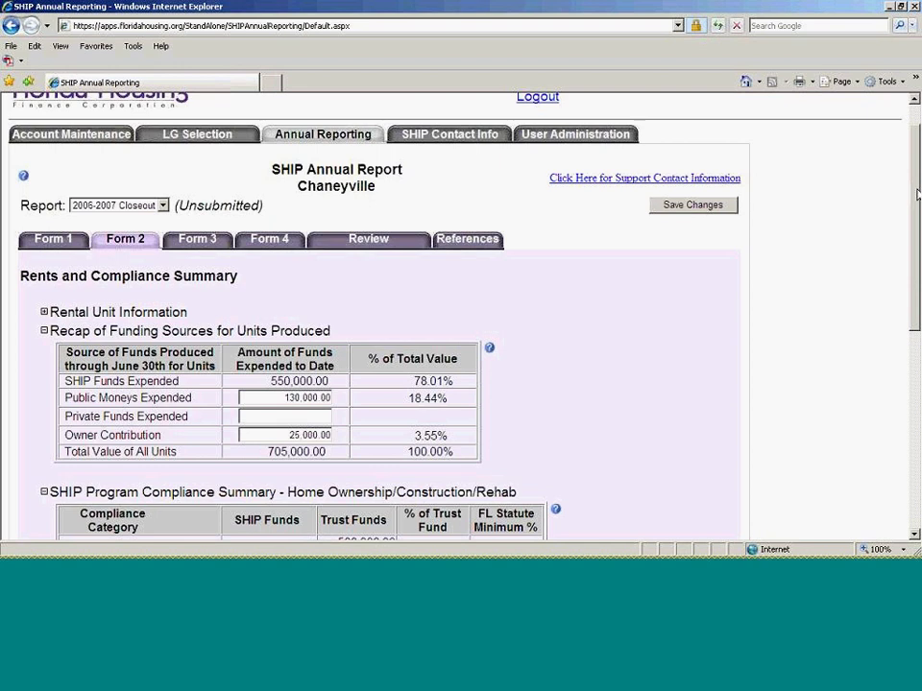
# - Check Form 2's compliance summary and compare the Income Set-Asides totals with the subtotals from Form 1
pyautogui.moveTo(917, 195); pyautogui.dragTo(917, 197)
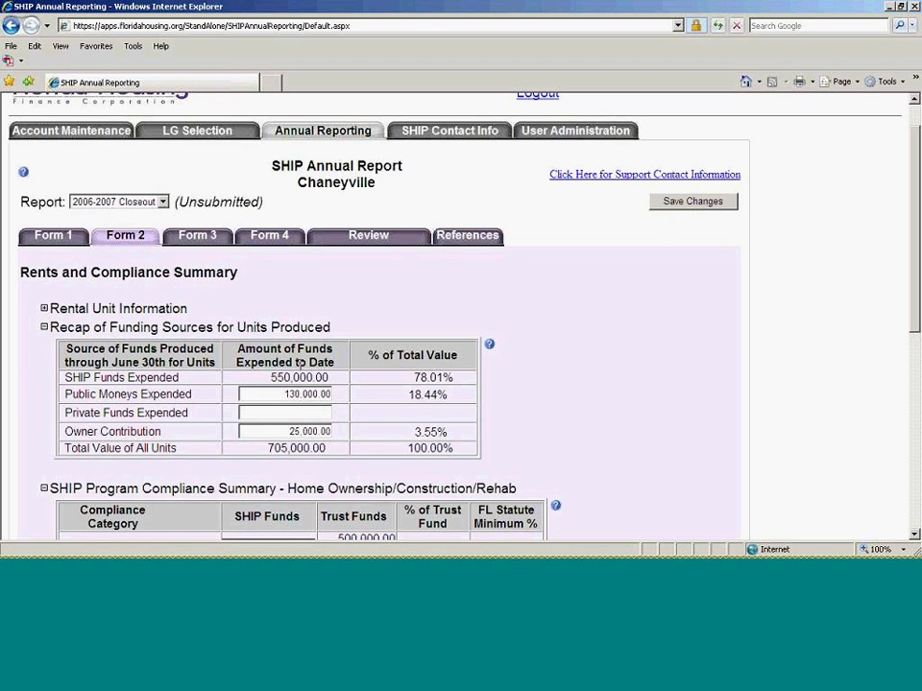
pyautogui.scroll(-3, 300, 363)
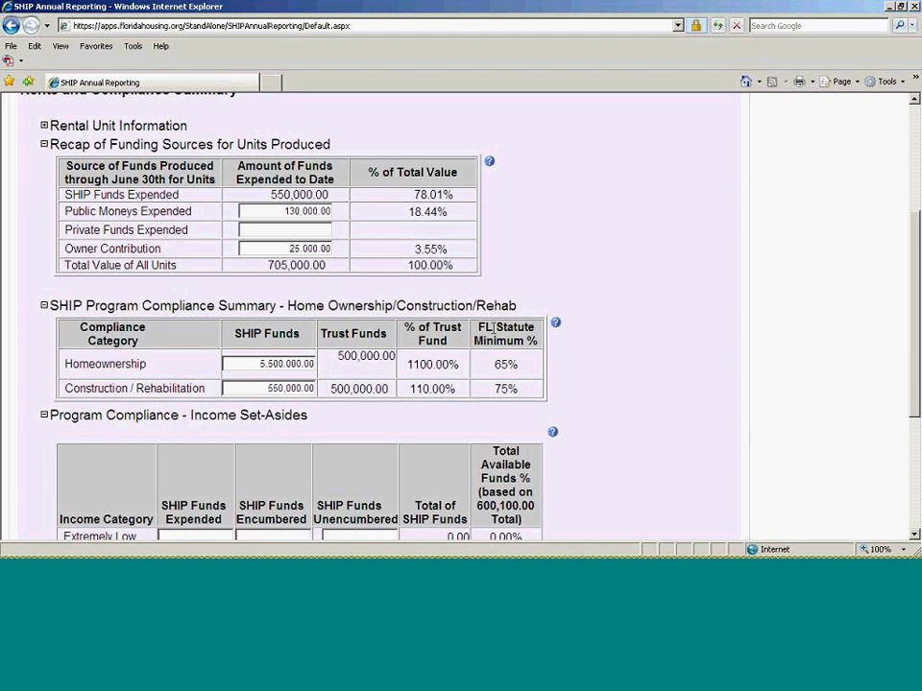
pyautogui.scroll(-3, 494, 327)
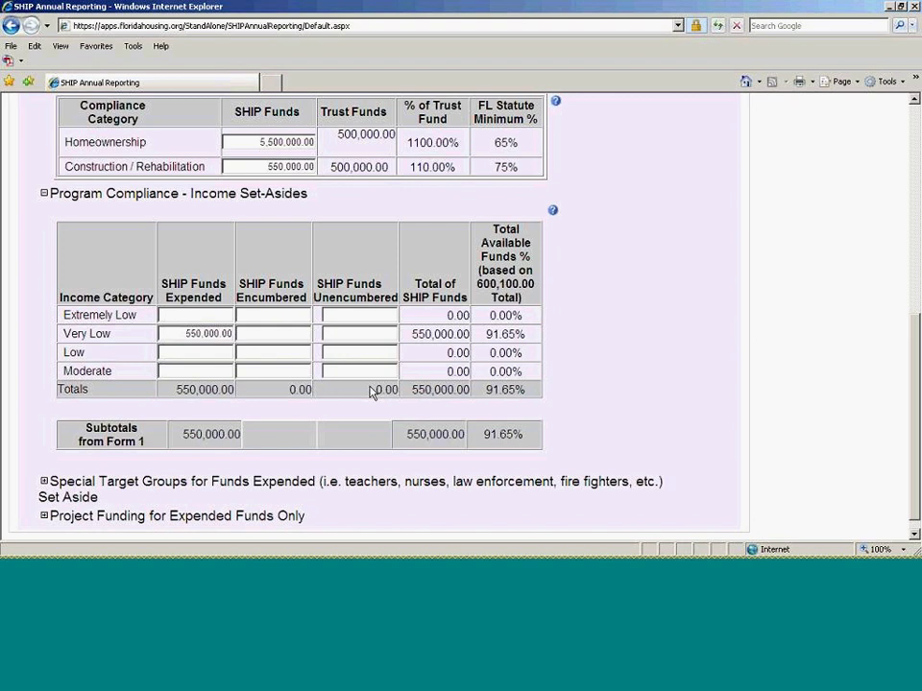
pyautogui.scroll(-1, 373, 393)
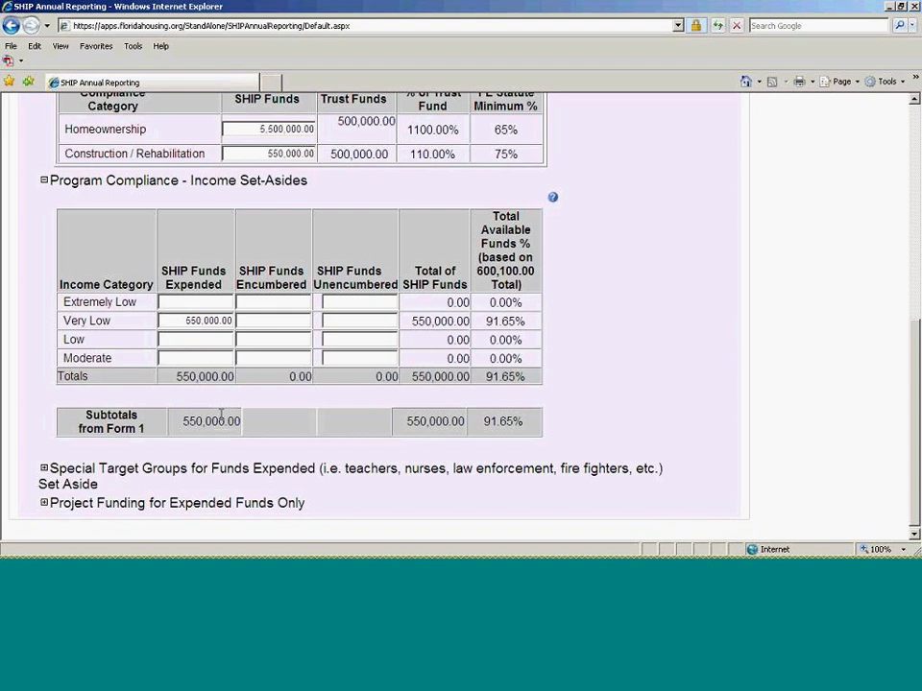
pyautogui.scroll(-1, 861, 391)
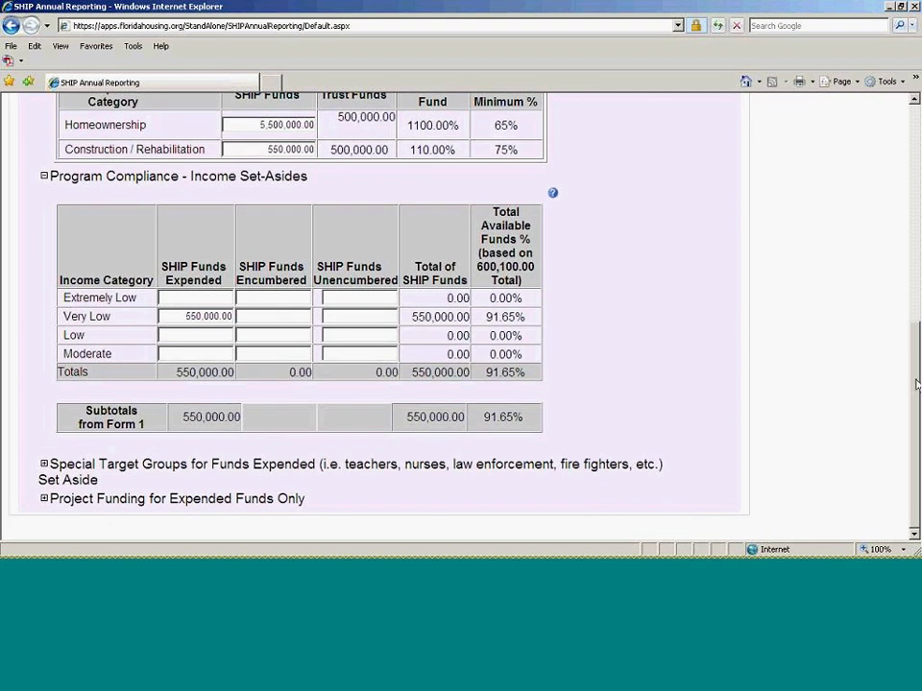
# - Open the report's Review page and examine the issues identified for the SHIP Program Compliance Summary on Form 2
pyautogui.scroll(1, 917, 371)
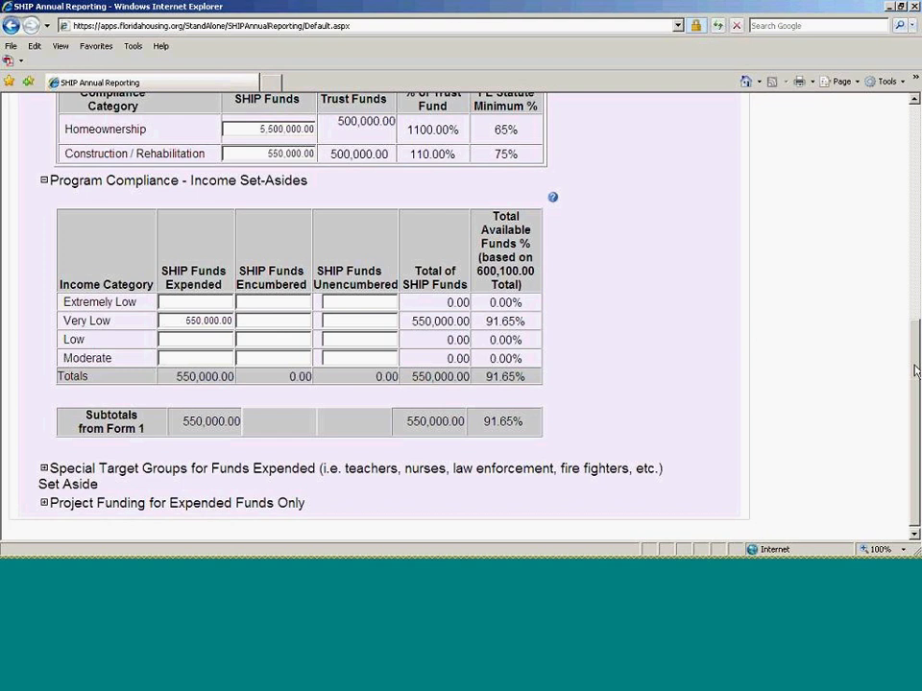
pyautogui.scroll(1, 364, 272)
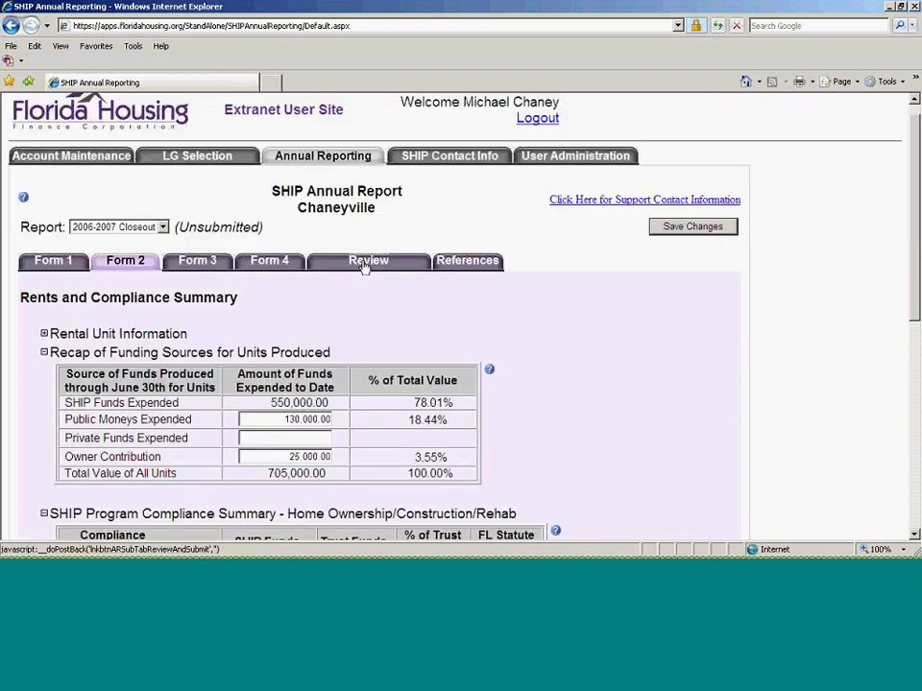
pyautogui.click(364, 268)
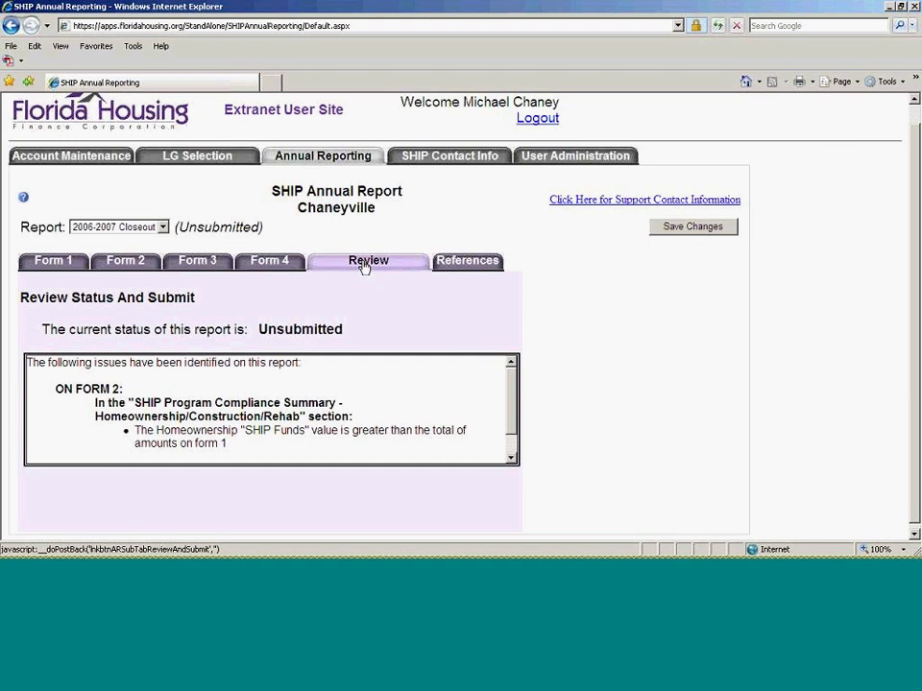
pyautogui.moveTo(242, 444); pyautogui.dragTo(71, 438)
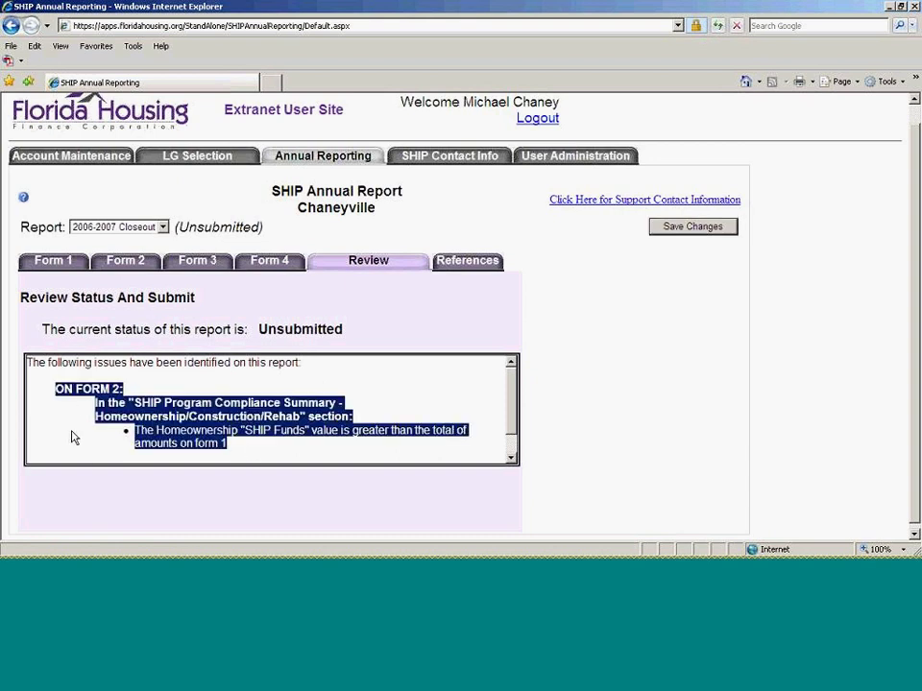
pyautogui.click(71, 438)
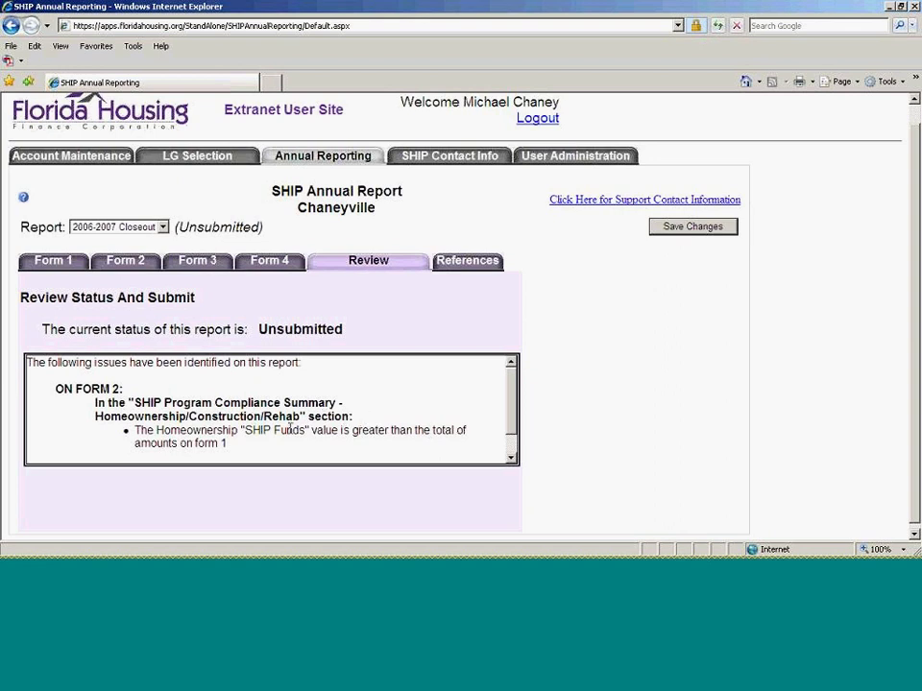
# - Correct the Homeownership SHIP Funds on Form 2 to 550,000 and save the changes
pyautogui.moveTo(240, 430); pyautogui.dragTo(320, 432)
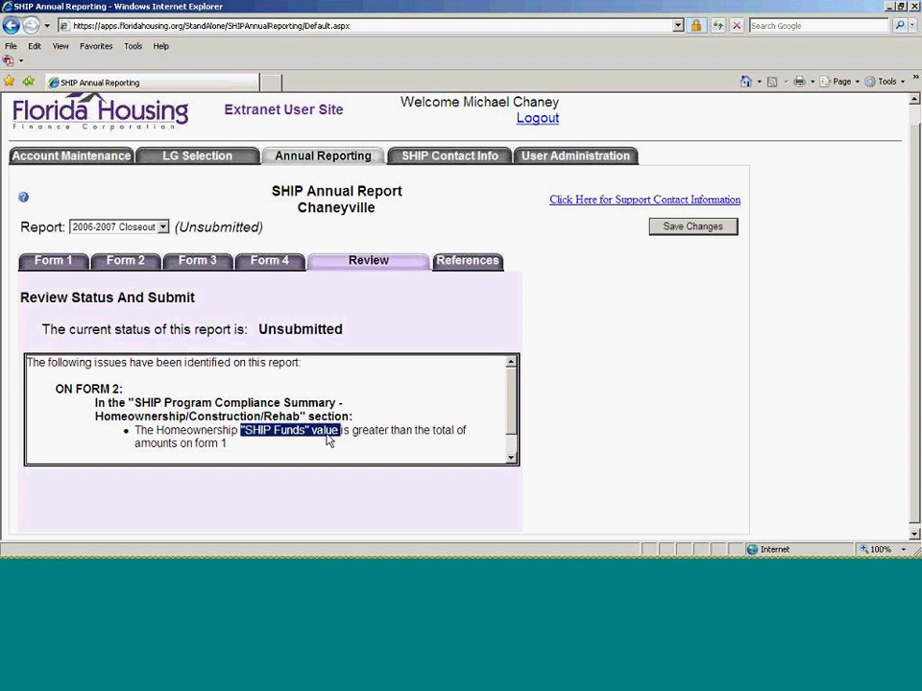
pyautogui.click(327, 435)
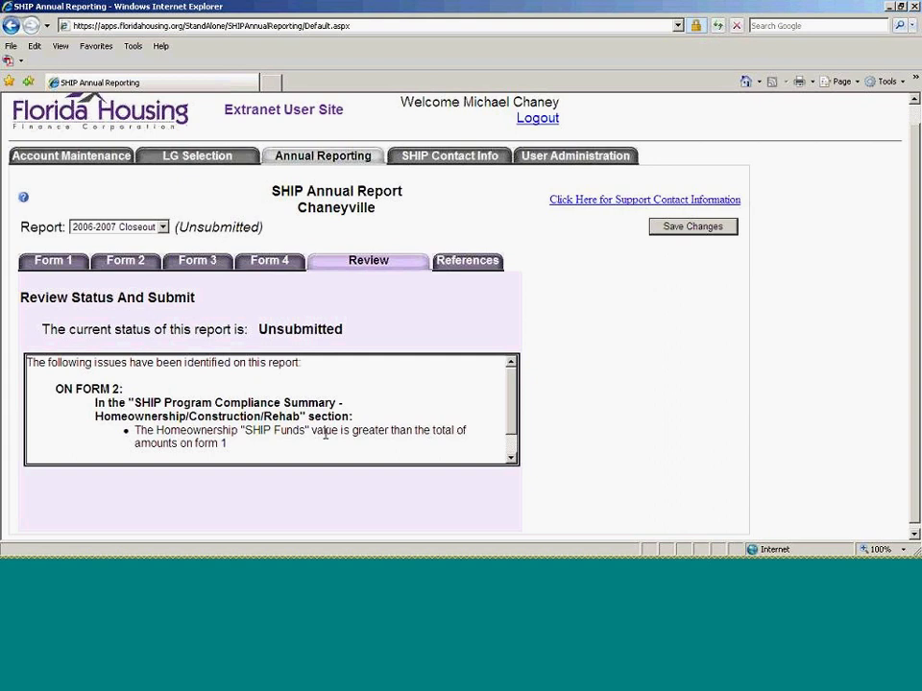
pyautogui.click(131, 266)
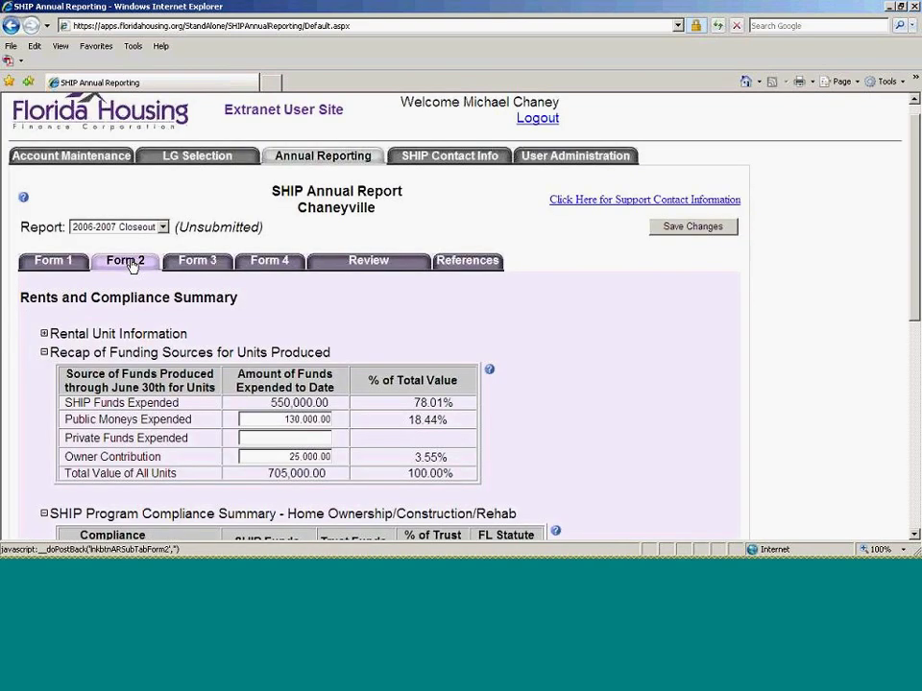
pyautogui.scroll(-1, 291, 349)
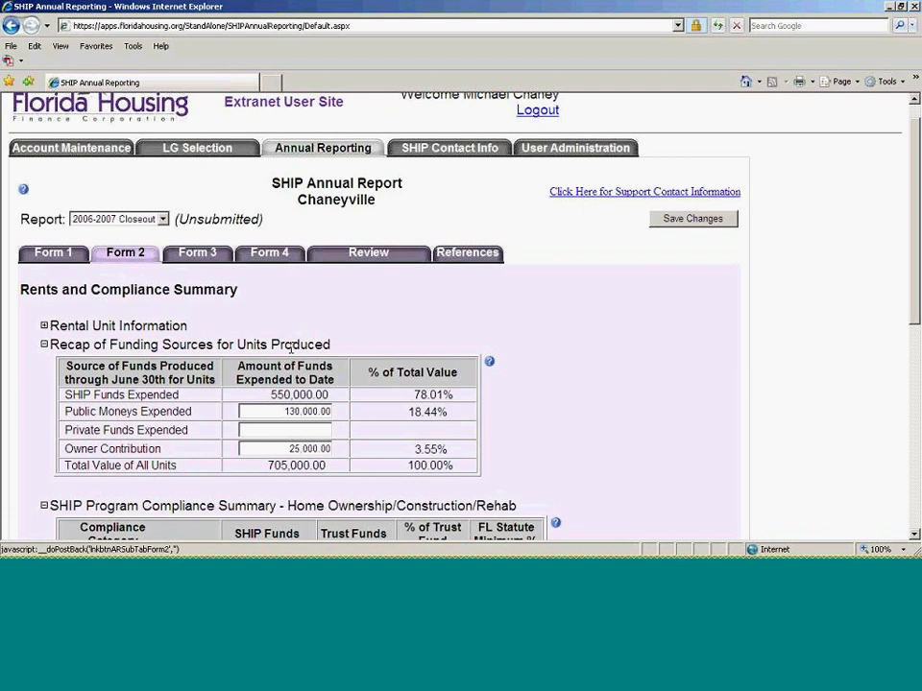
pyautogui.scroll(-4, 291, 349)
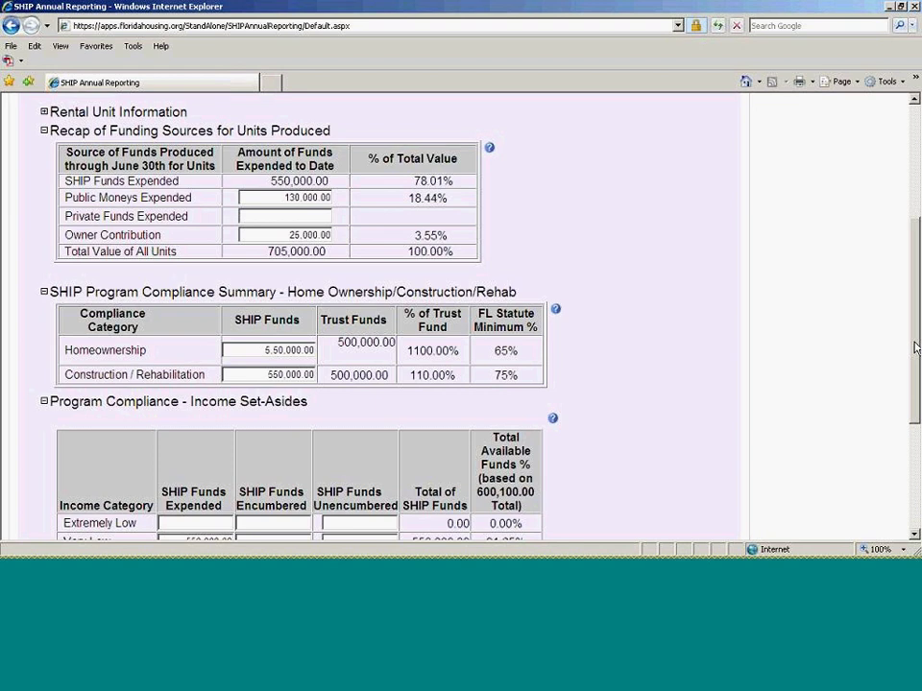
pyautogui.moveTo(914, 348); pyautogui.dragTo(914, 344)
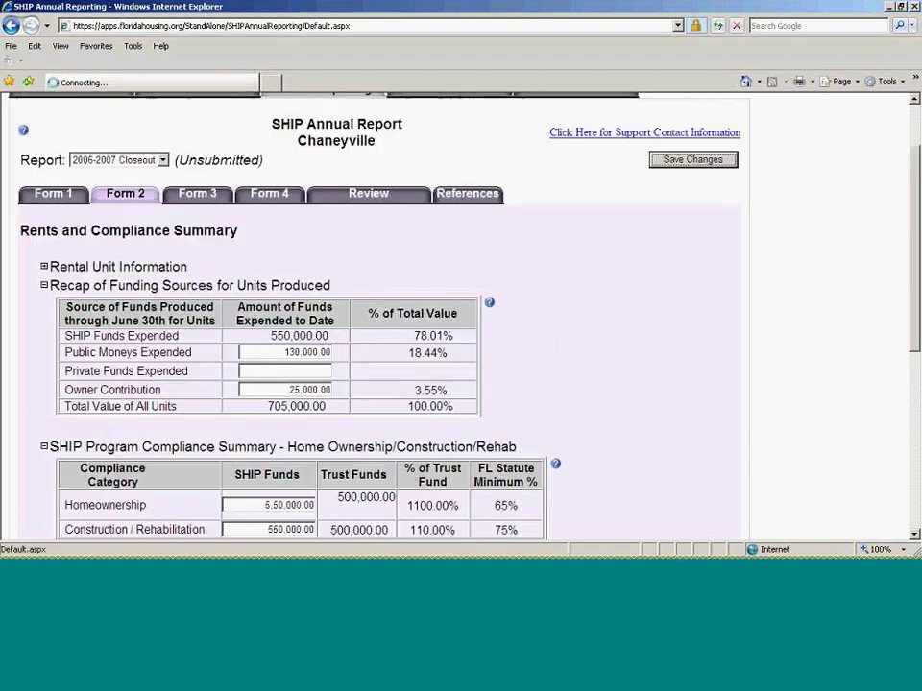
pyautogui.click(670, 165)
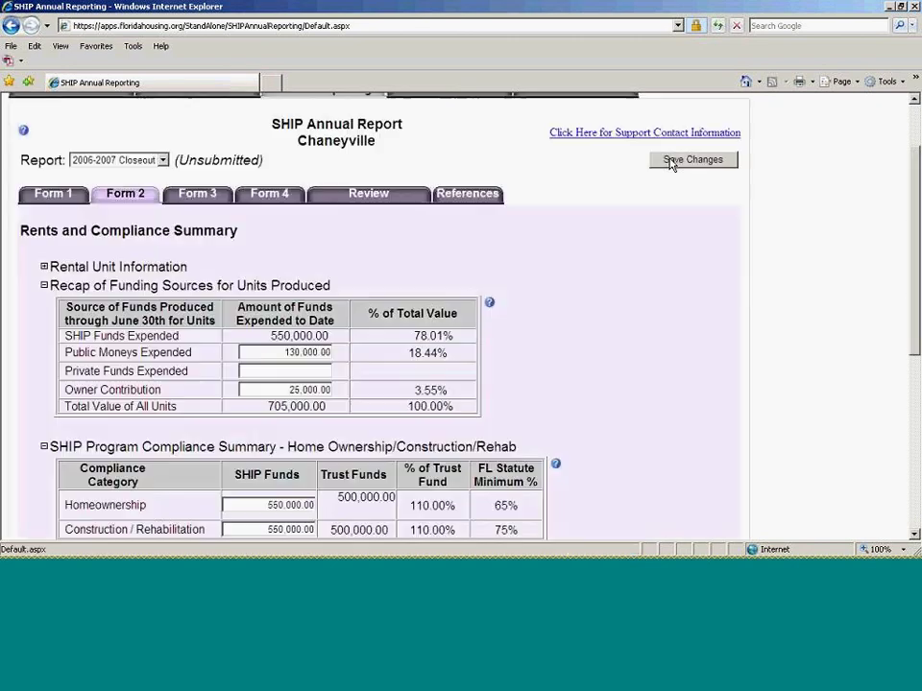
# - Check the Review page for remaining issues and view the list of available reports without switching reports
pyautogui.click(377, 197)
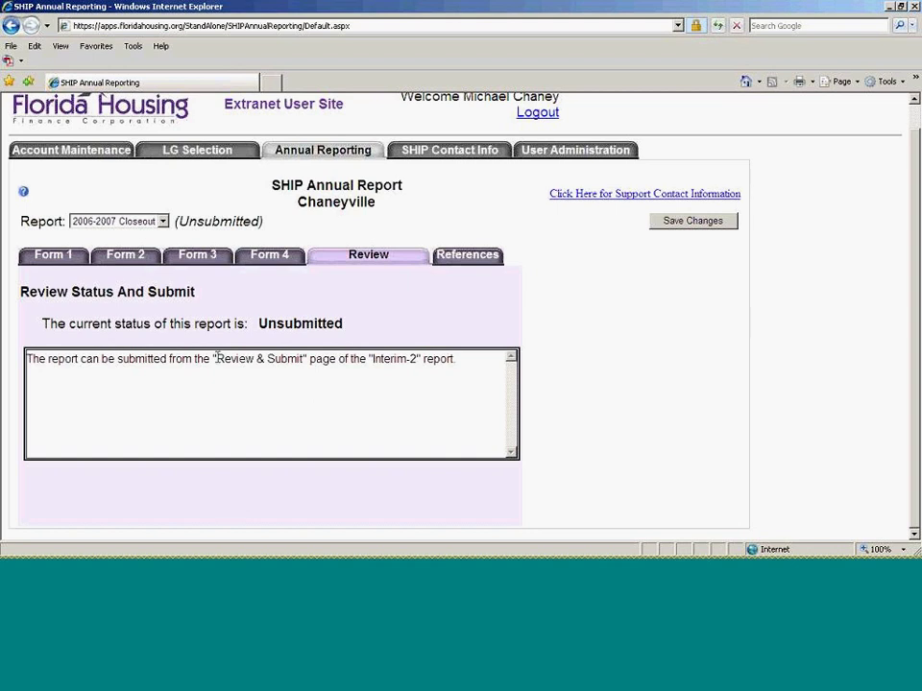
pyautogui.click(163, 222)
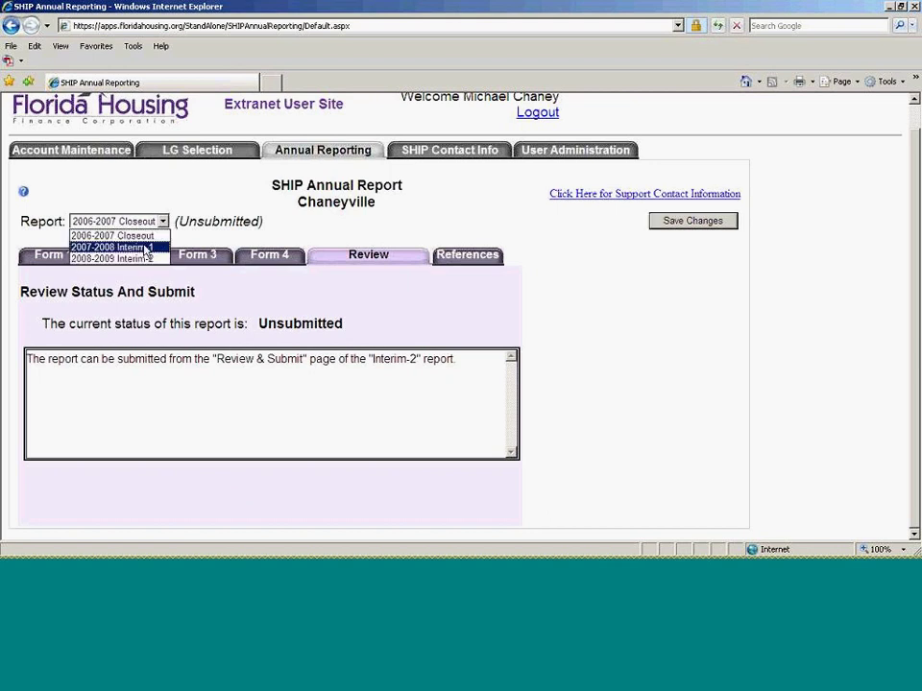
pyautogui.click(455, 319)
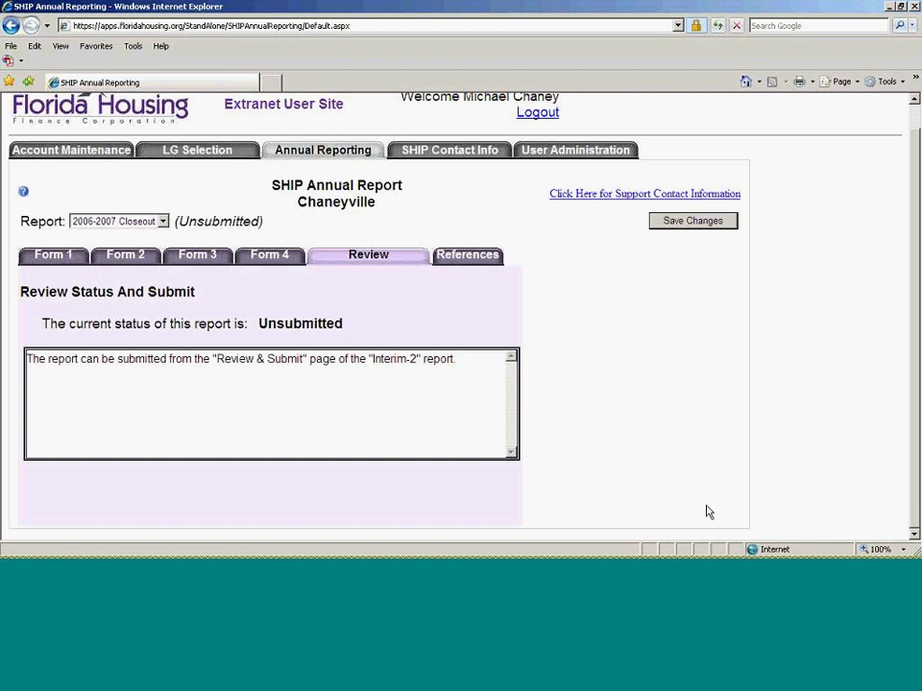
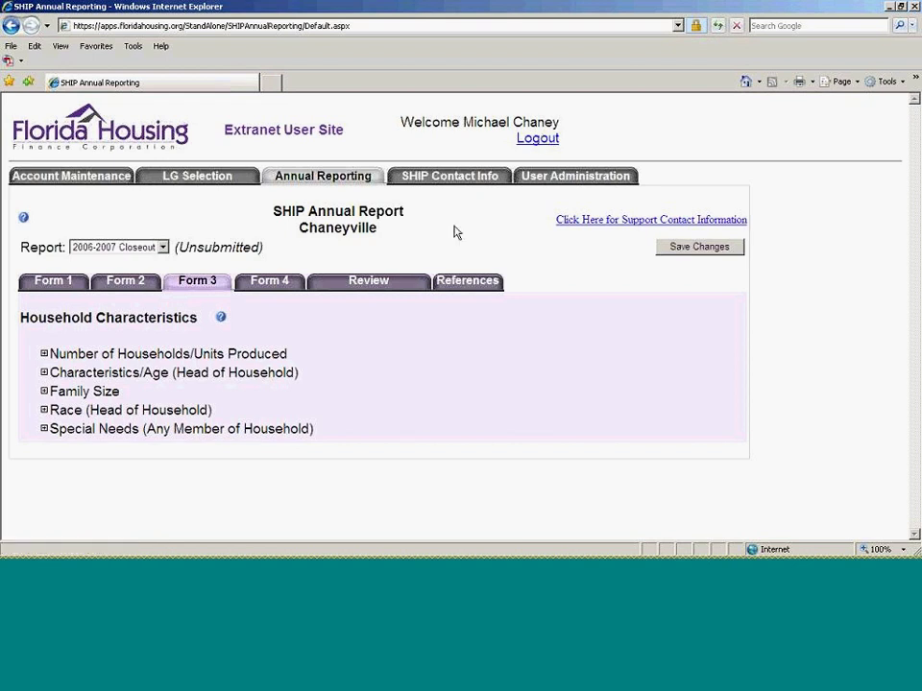
# - Expand Number of Households/Units Produced and Characteristics/Age on Form 3 and compare their totals with those from Form 2
pyautogui.click(45, 356)
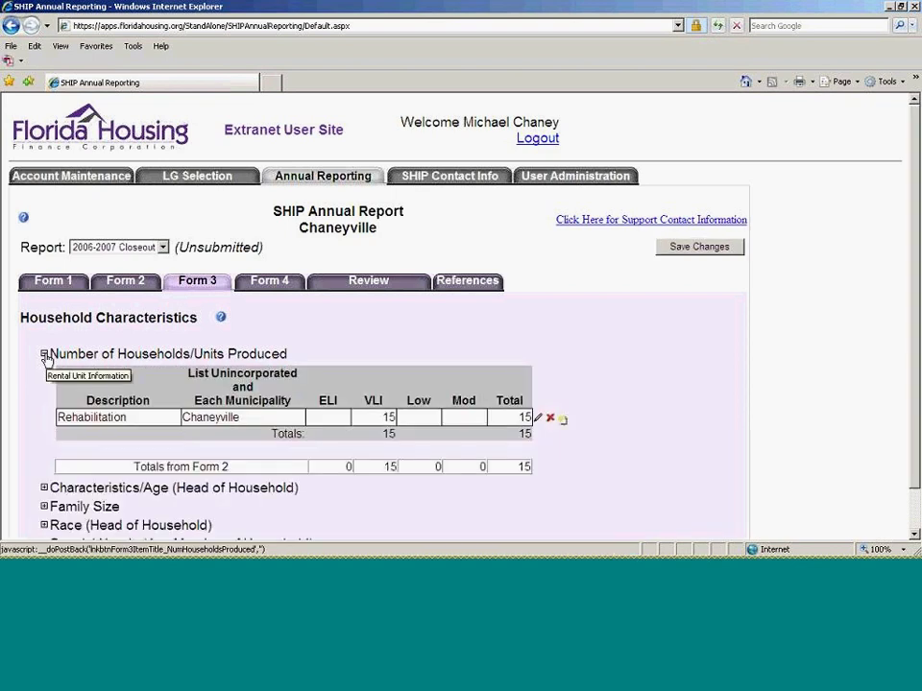
pyautogui.click(45, 489)
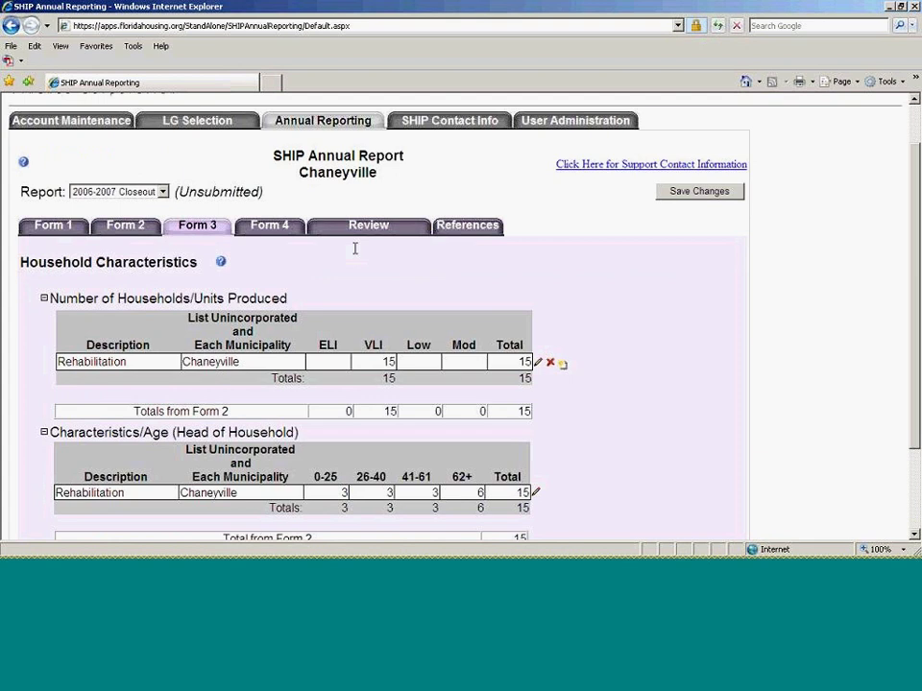
pyautogui.scroll(-3, 354, 249)
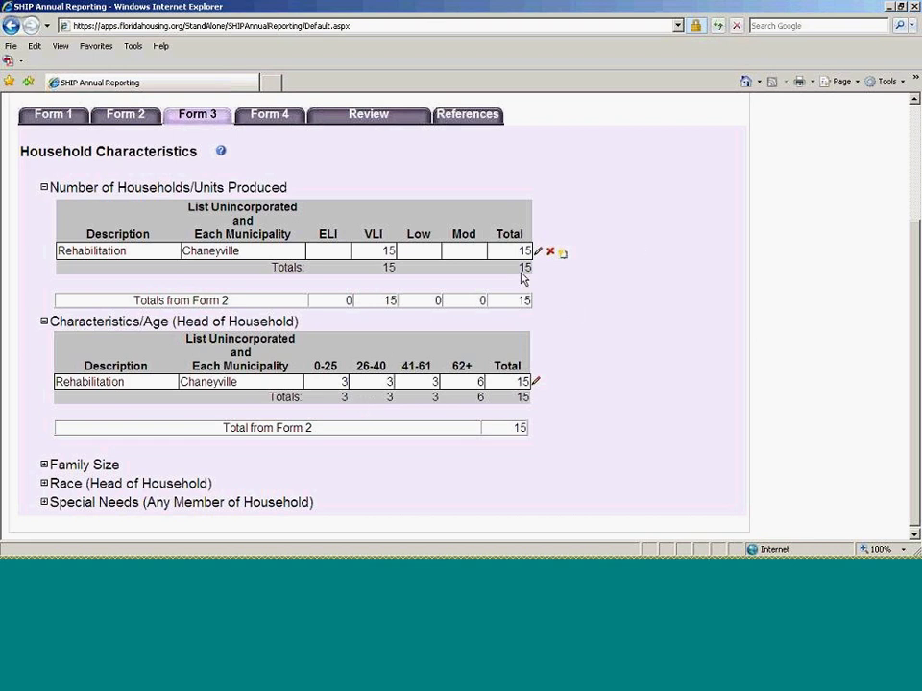
pyautogui.moveTo(523, 277); pyautogui.dragTo(385, 255)
pyautogui.click(391, 266)
# - Open Form 4 and read through the entries under Status of Incentive Strategies
pyautogui.click(259, 118)
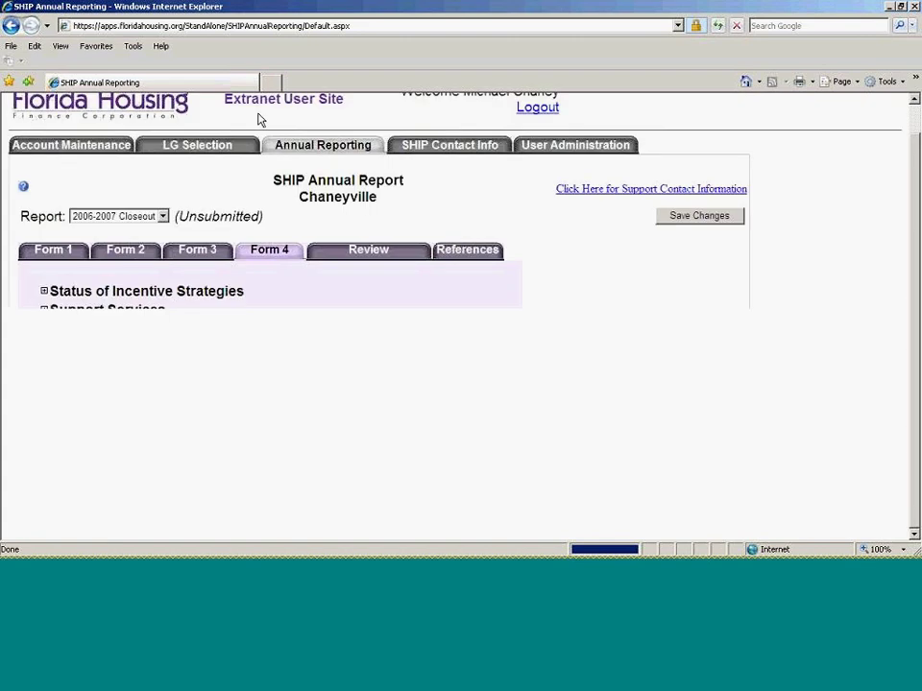
pyautogui.click(44, 292)
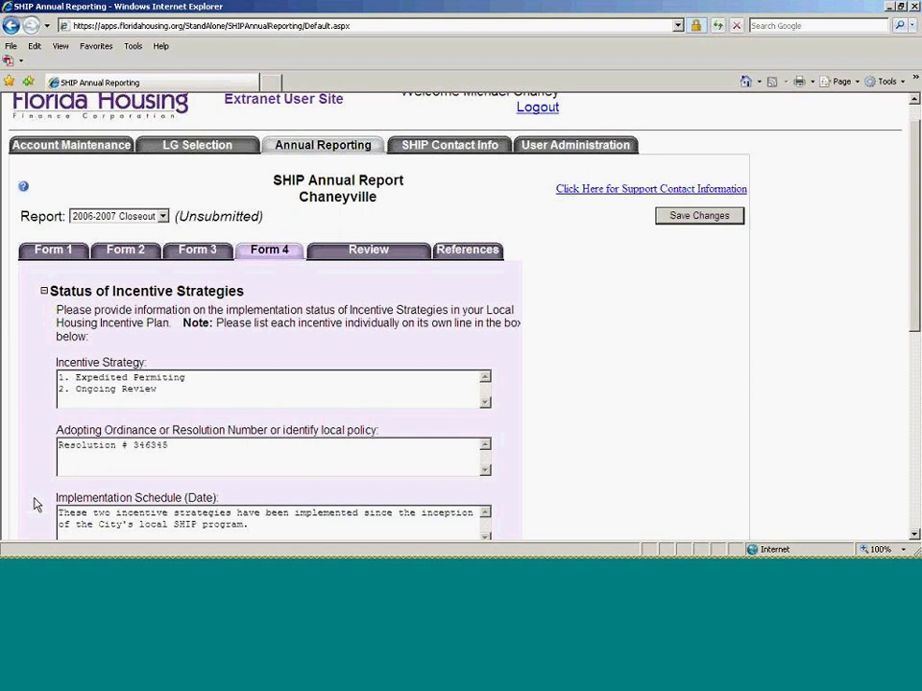
pyautogui.scroll(-1, 34, 504)
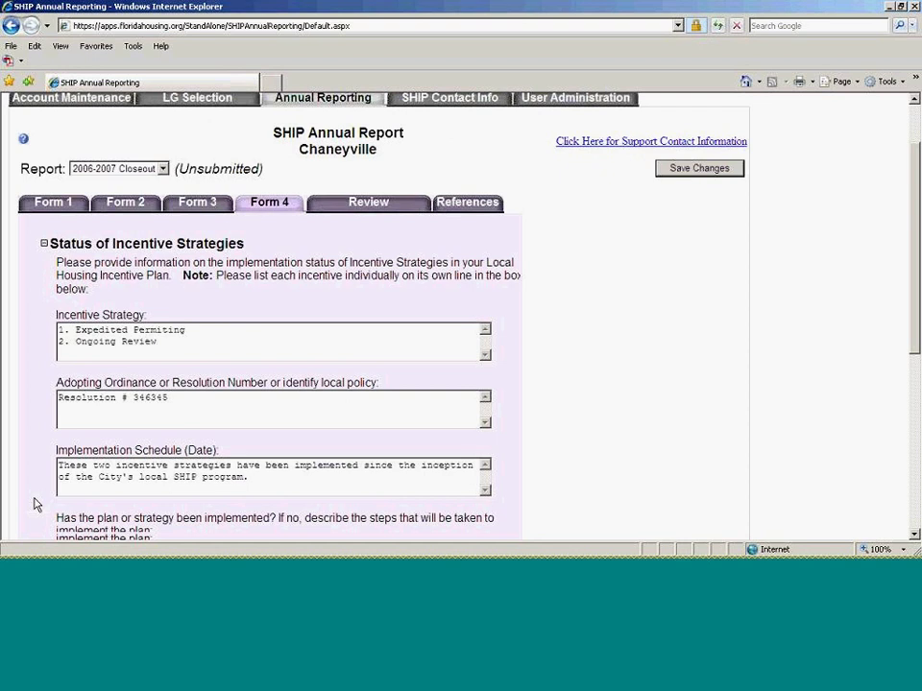
pyautogui.scroll(-3, 33, 505)
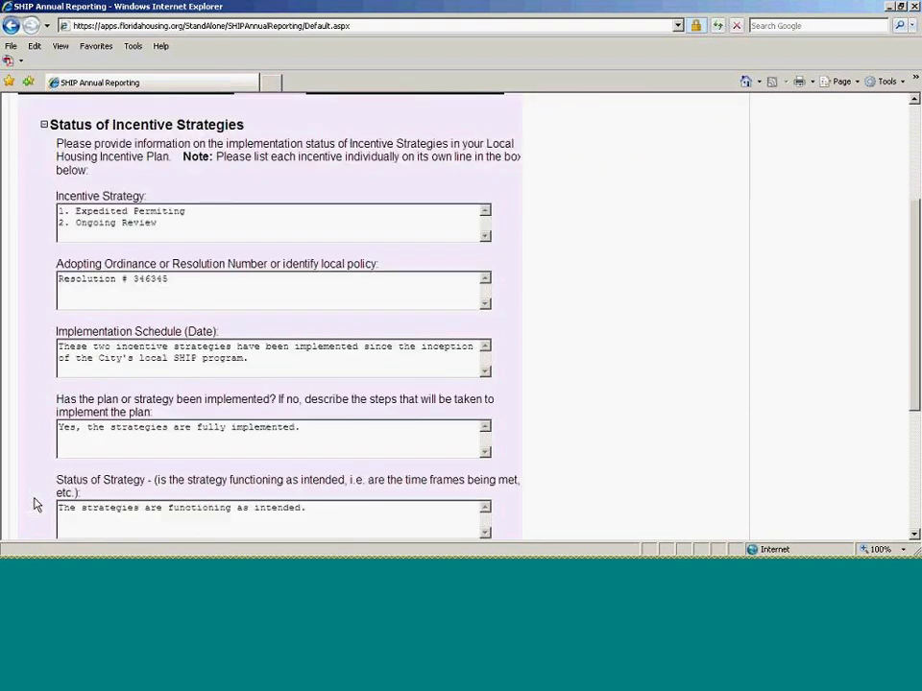
pyautogui.scroll(-1, 42, 377)
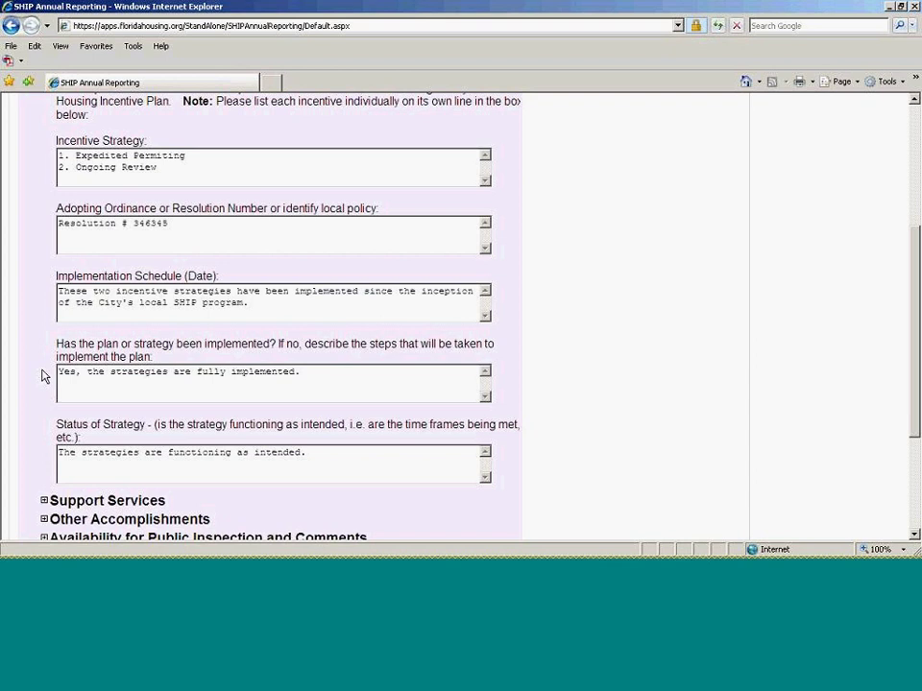
pyautogui.scroll(-1, 43, 376)
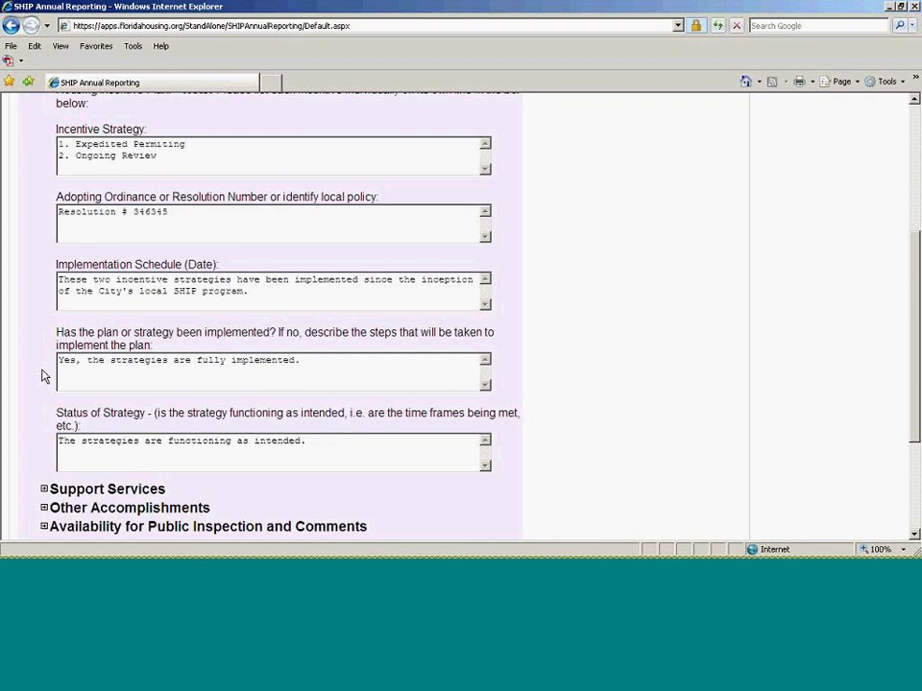
pyautogui.scroll(-3, 42, 377)
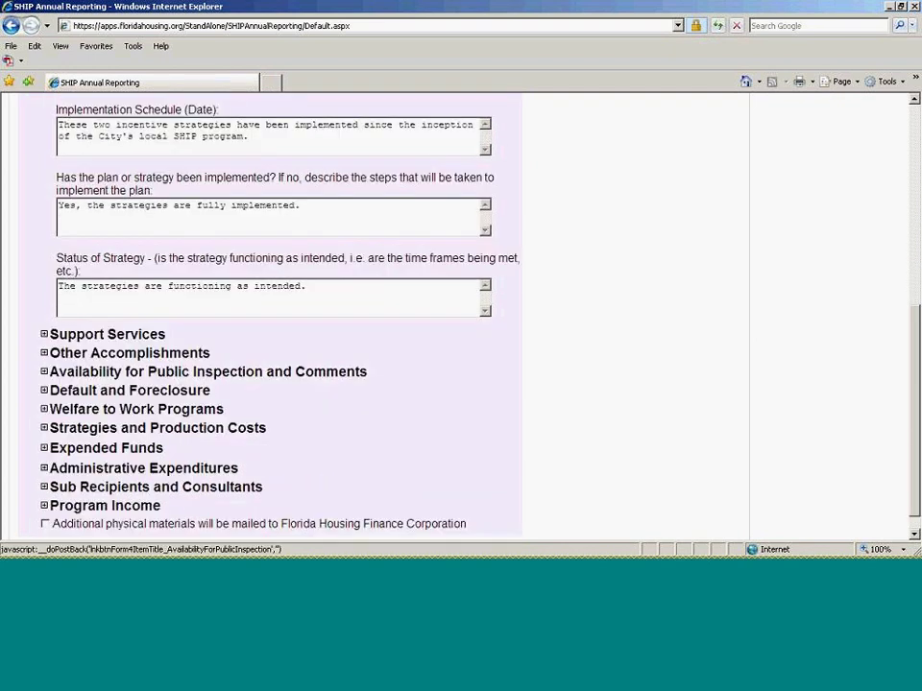
# - Expand Default and Foreclosure on Form 4 and examine the foreclosure and default entries for each income group
pyautogui.click(45, 392)
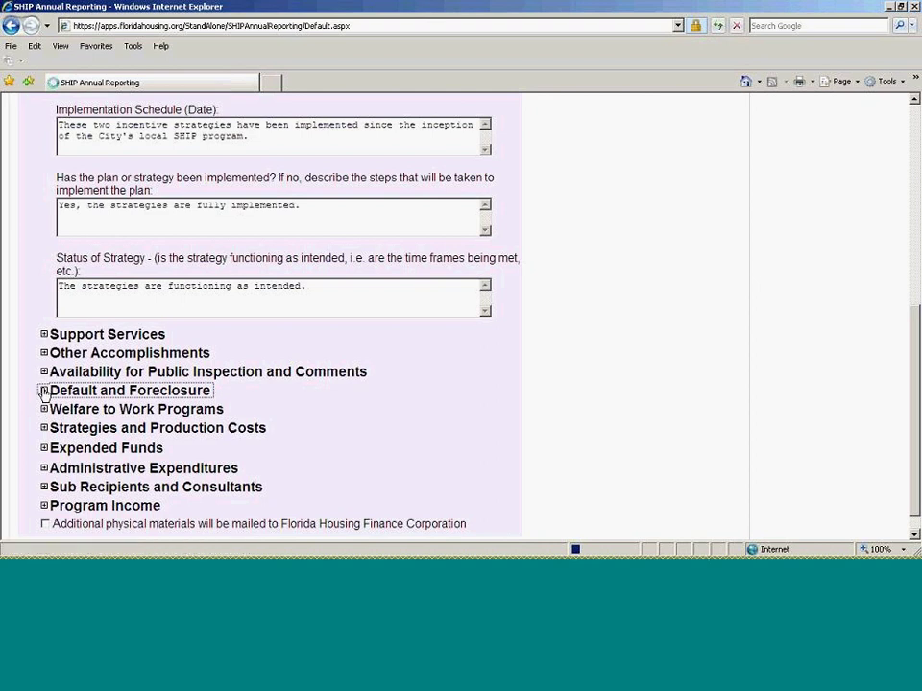
pyautogui.click(43, 391)
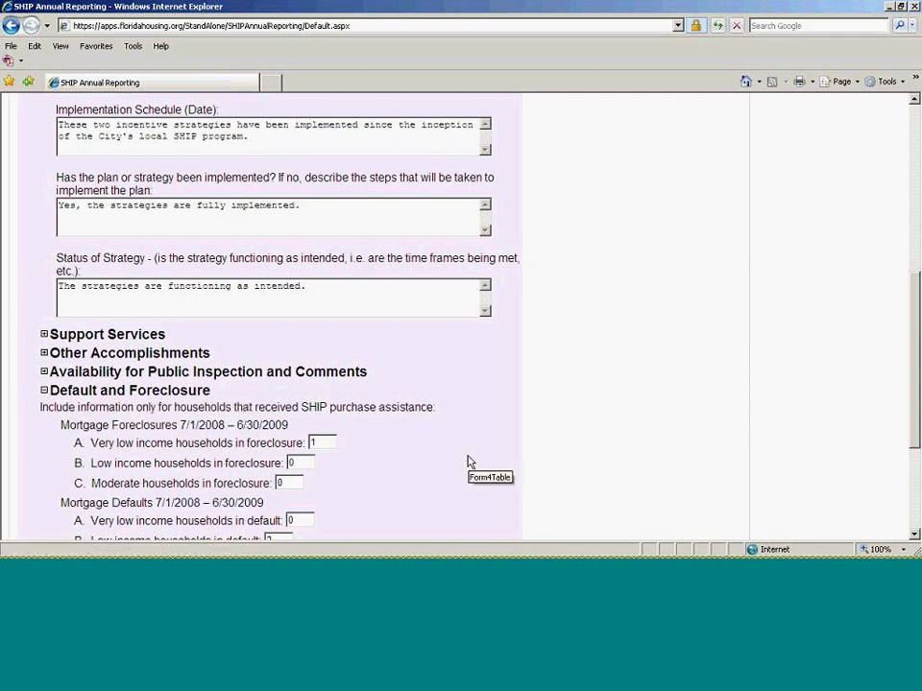
pyautogui.scroll(-1, 451, 449)
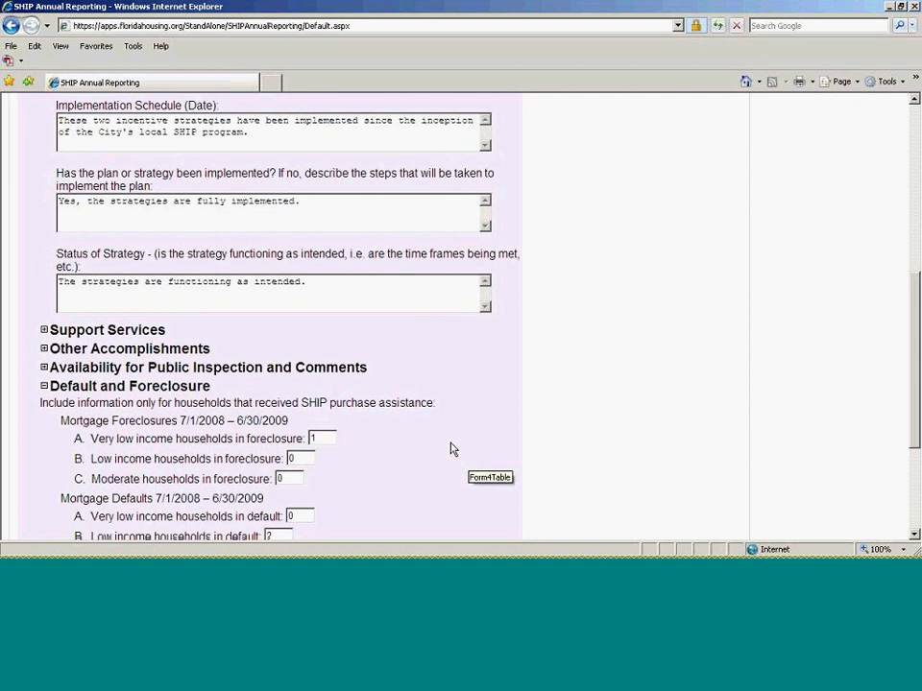
pyautogui.scroll(-2, 451, 448)
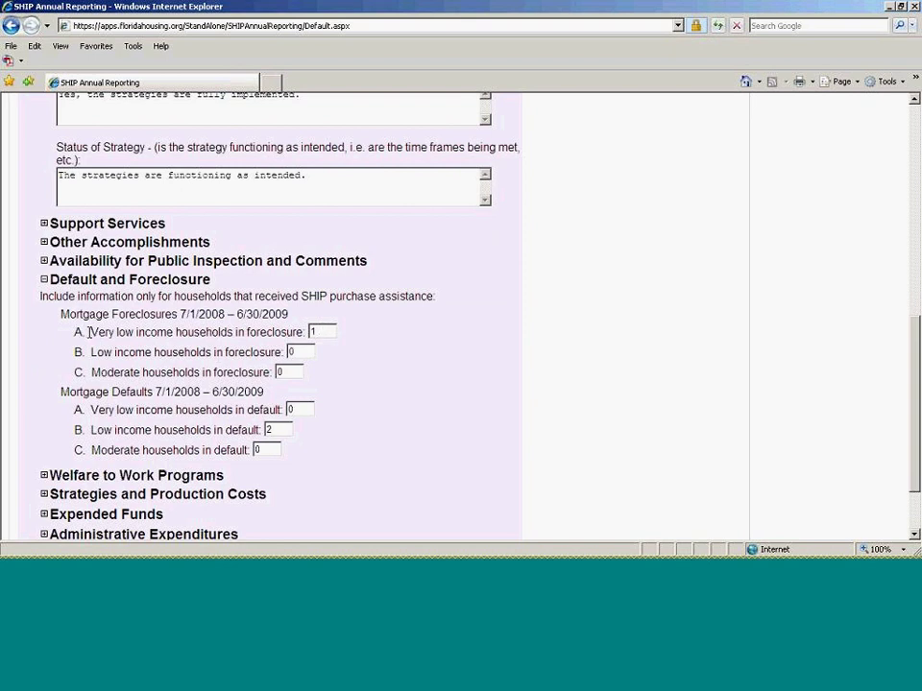
pyautogui.moveTo(88, 332); pyautogui.dragTo(281, 333)
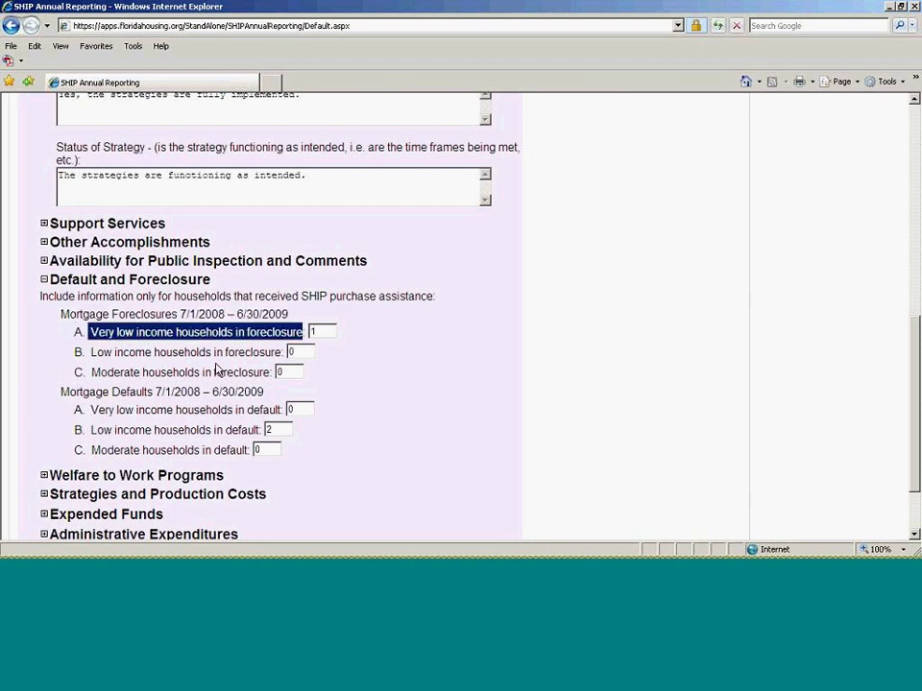
pyautogui.moveTo(91, 353); pyautogui.dragTo(154, 353)
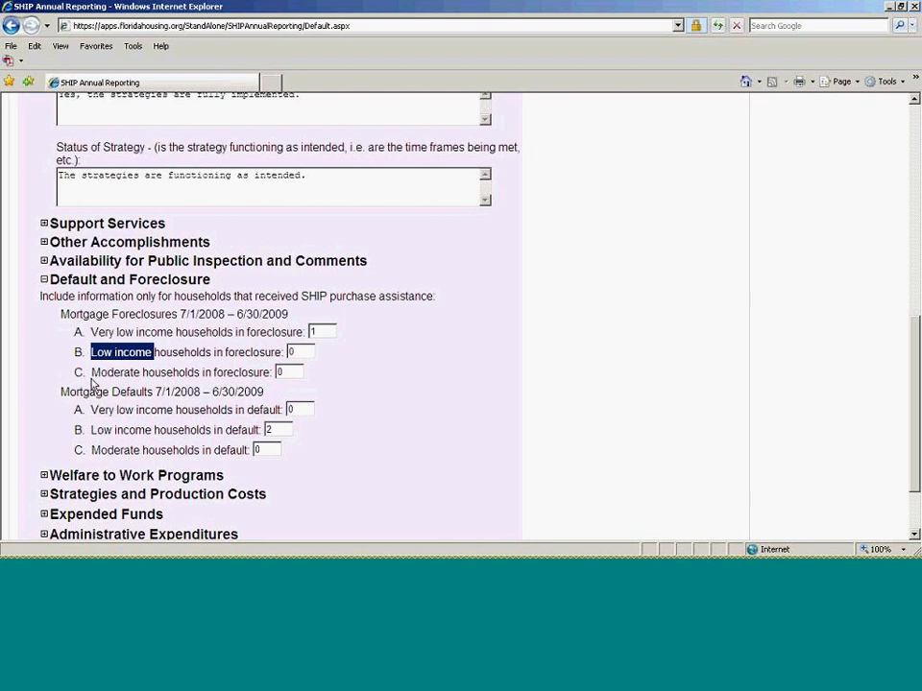
pyautogui.moveTo(93, 372); pyautogui.dragTo(201, 371)
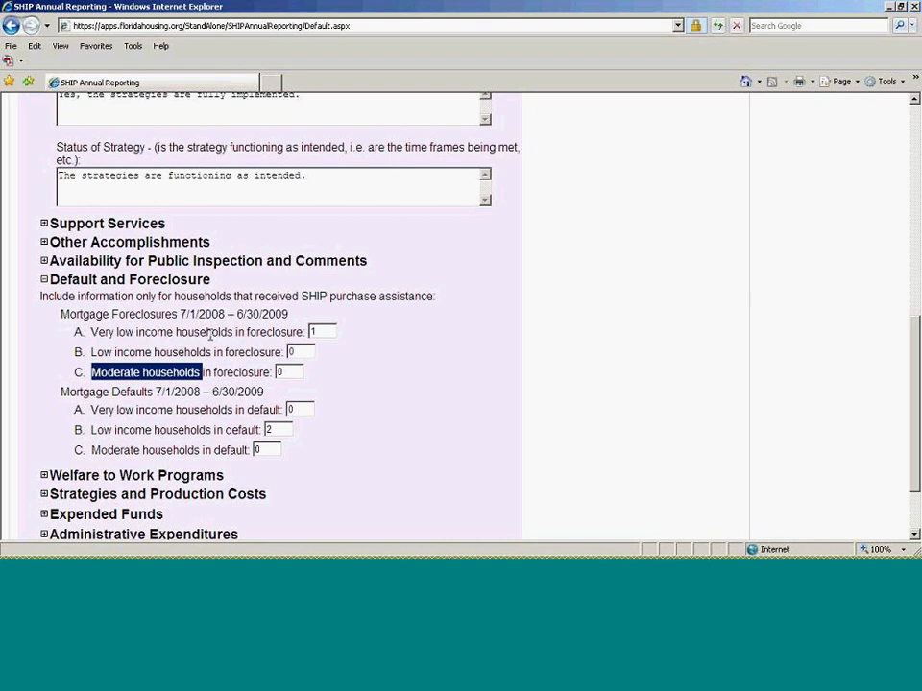
pyautogui.click(209, 334)
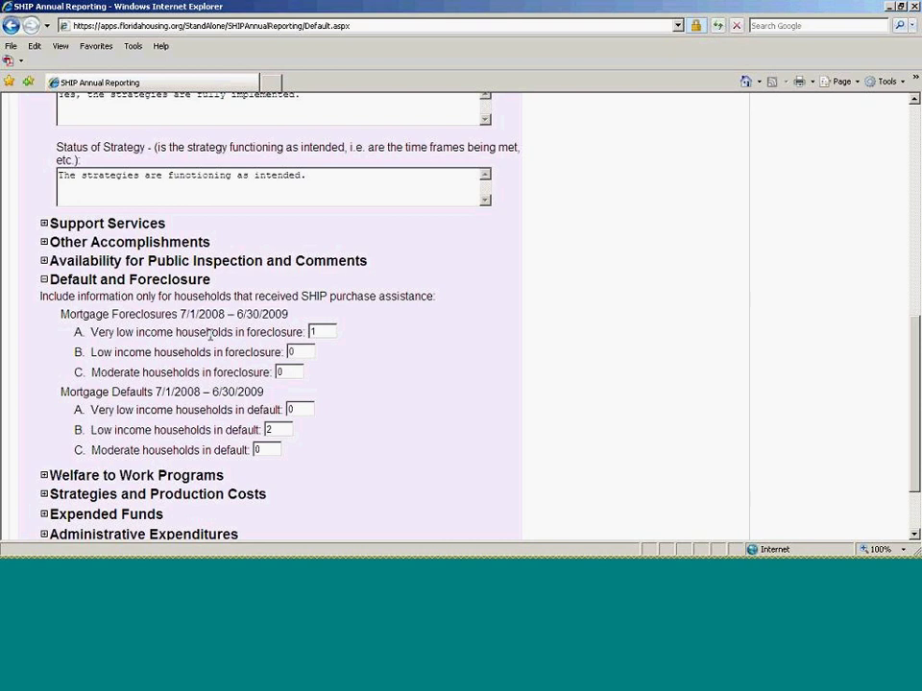
# - Expand Expended Funds on Form 4 and delete all of its recipient records
pyautogui.scroll(-1, 210, 334)
pyautogui.scroll(-1, 209, 333)
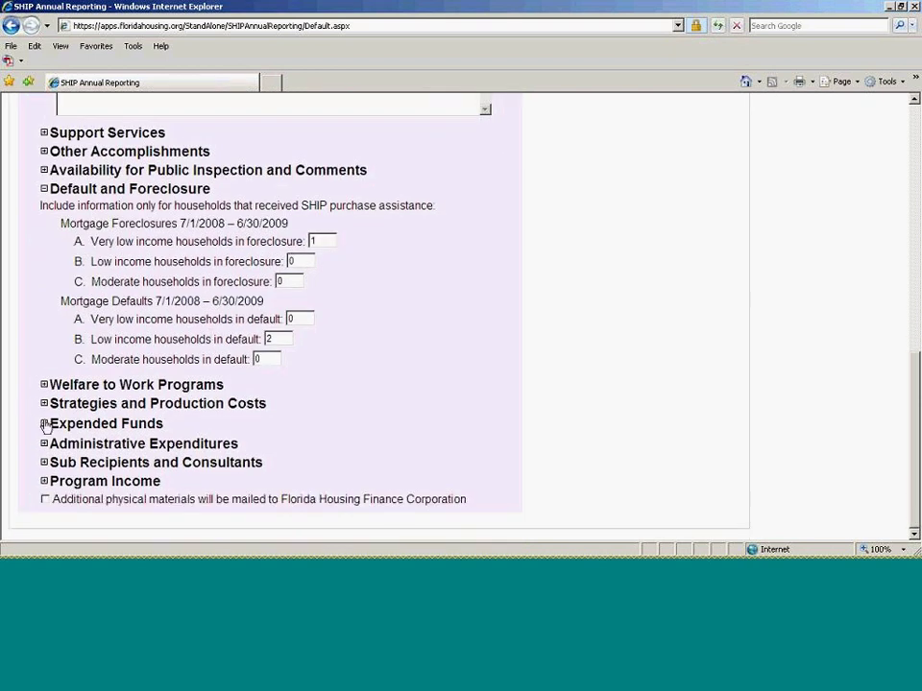
pyautogui.click(44, 424)
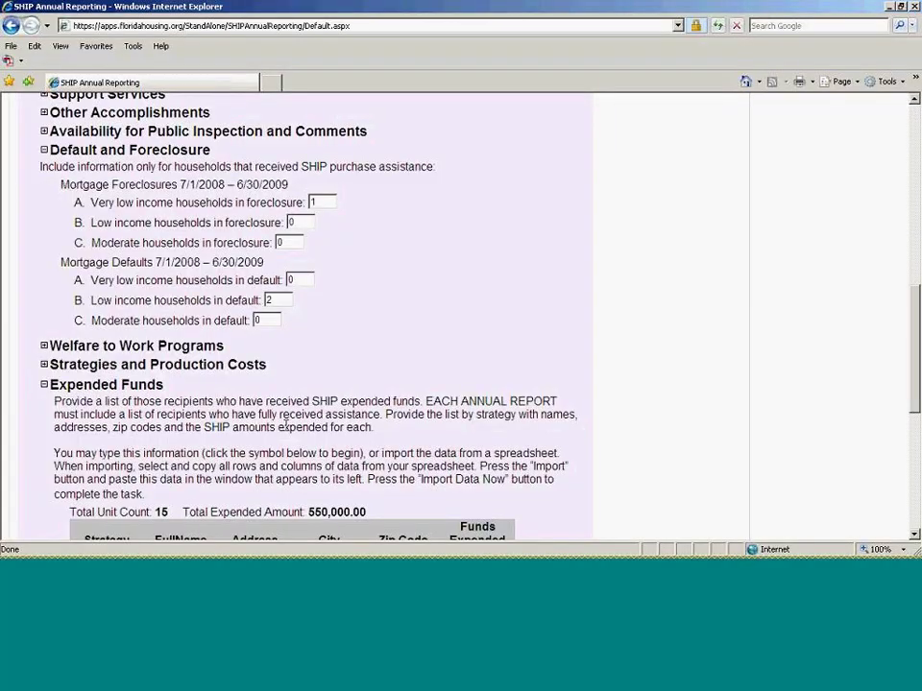
pyautogui.scroll(-1, 285, 426)
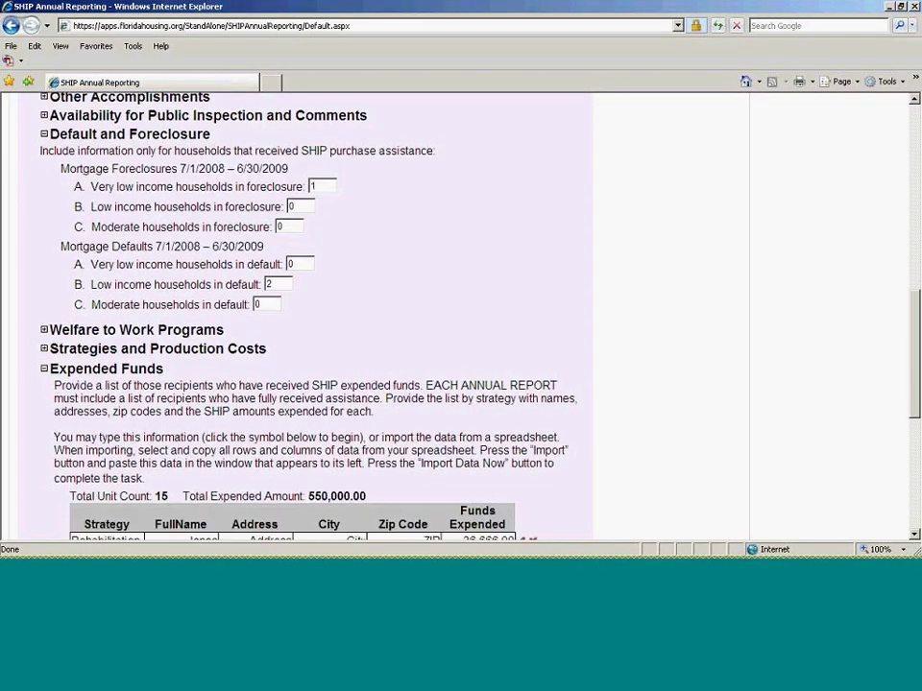
pyautogui.scroll(-5, 675, 388)
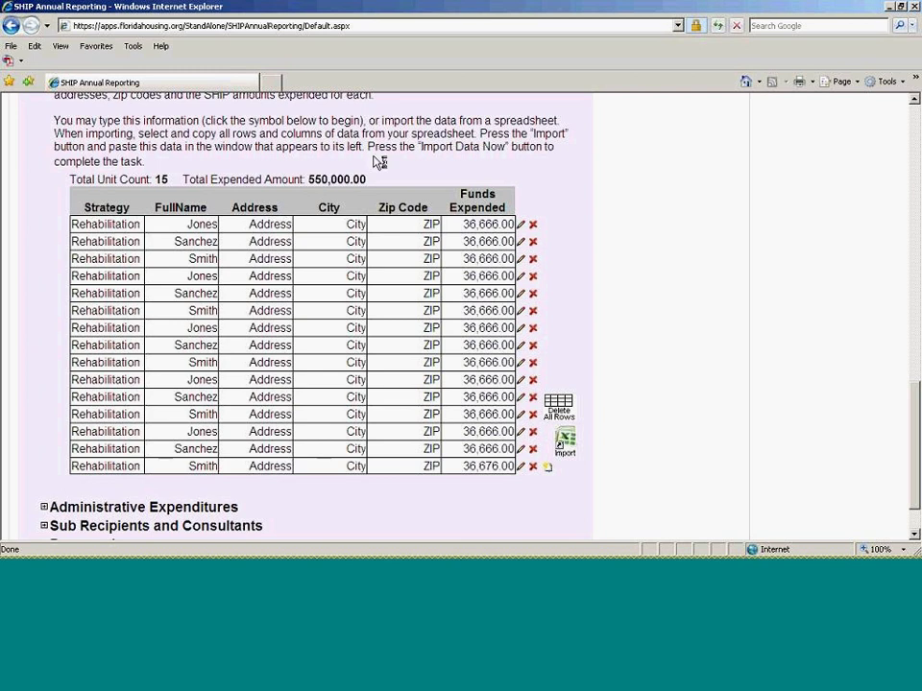
pyautogui.click(558, 406)
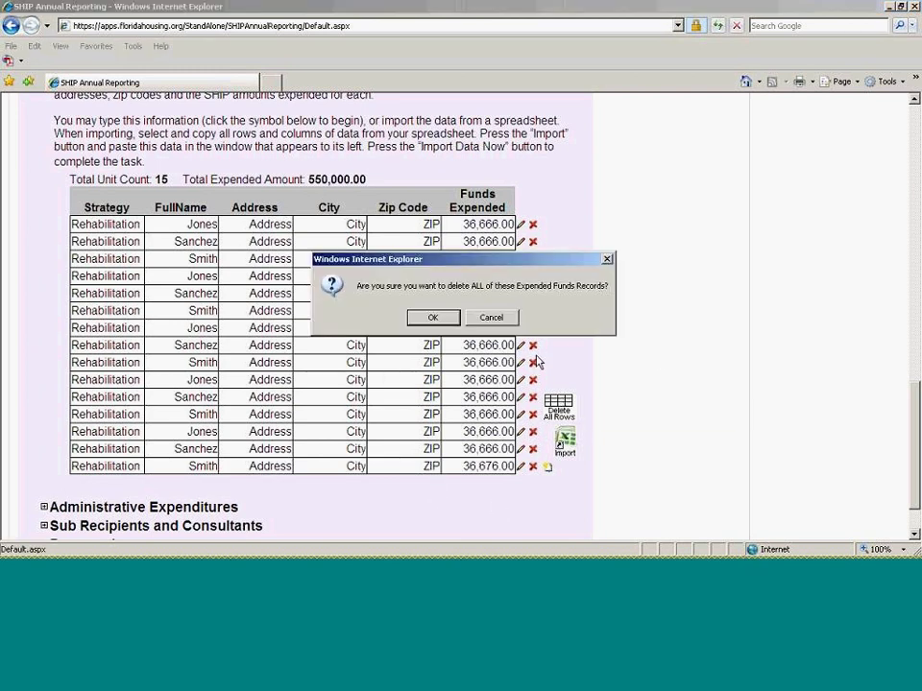
pyautogui.click(432, 318)
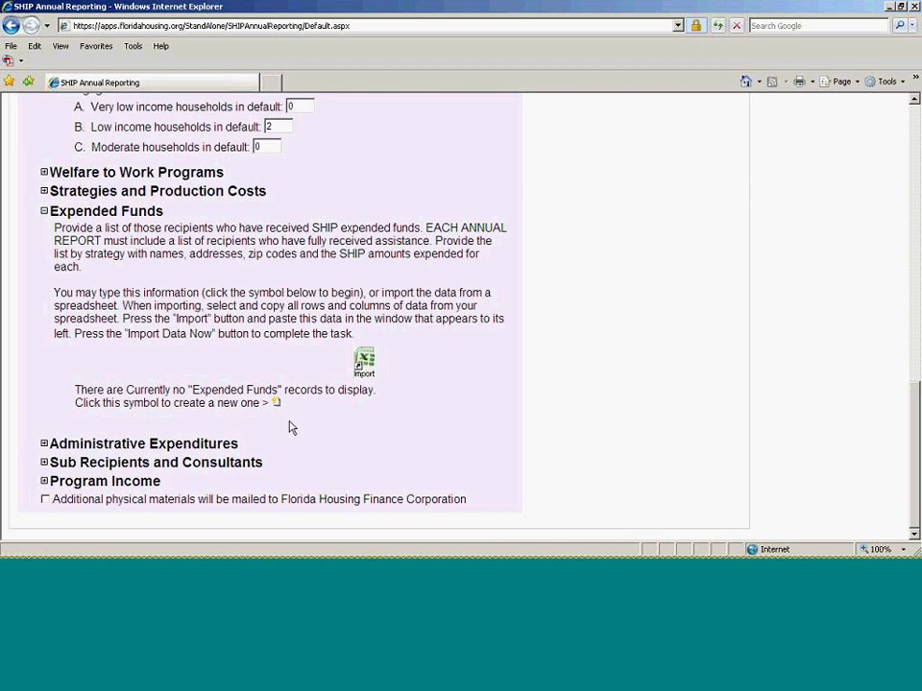
# - Open the Expended Funds import on Form 4, then switch to Excel and look through the recipient rows on sheet #8 of Fill out TAB 8.xls
pyautogui.click(364, 362)
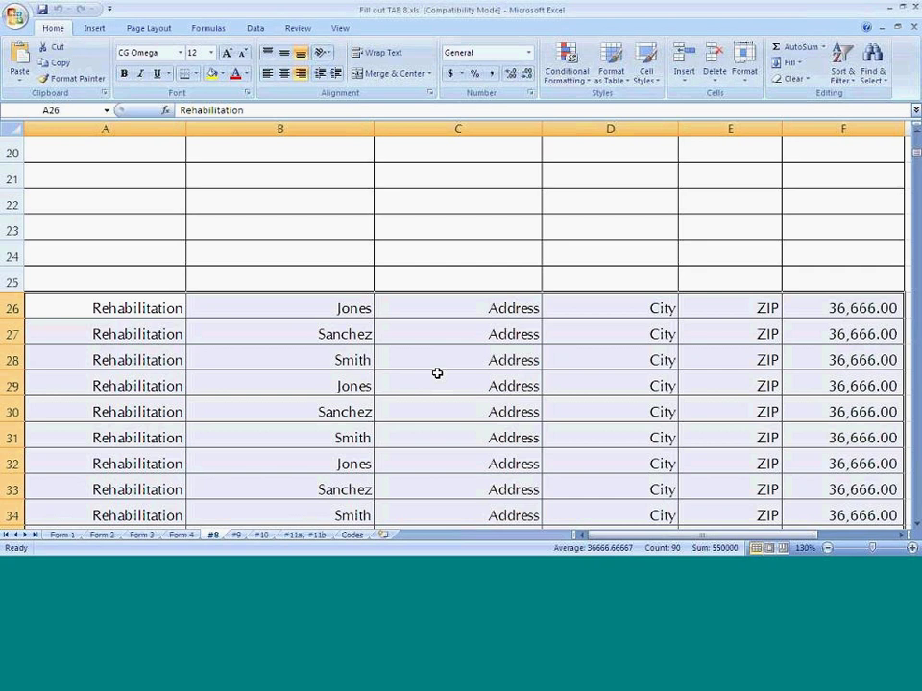
pyautogui.click(437, 373)
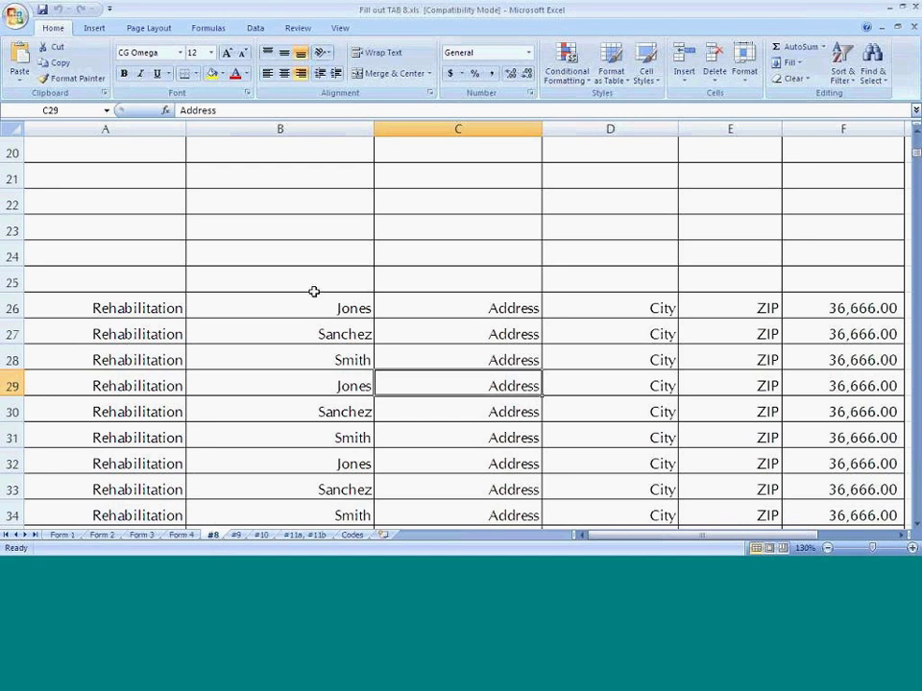
pyautogui.press('Up')
pyautogui.press('Up')
pyautogui.press('Up')
pyautogui.press('Up')
pyautogui.press('Up')
pyautogui.press('Up')
pyautogui.press('Up')
pyautogui.press('Up')
pyautogui.press('Up')
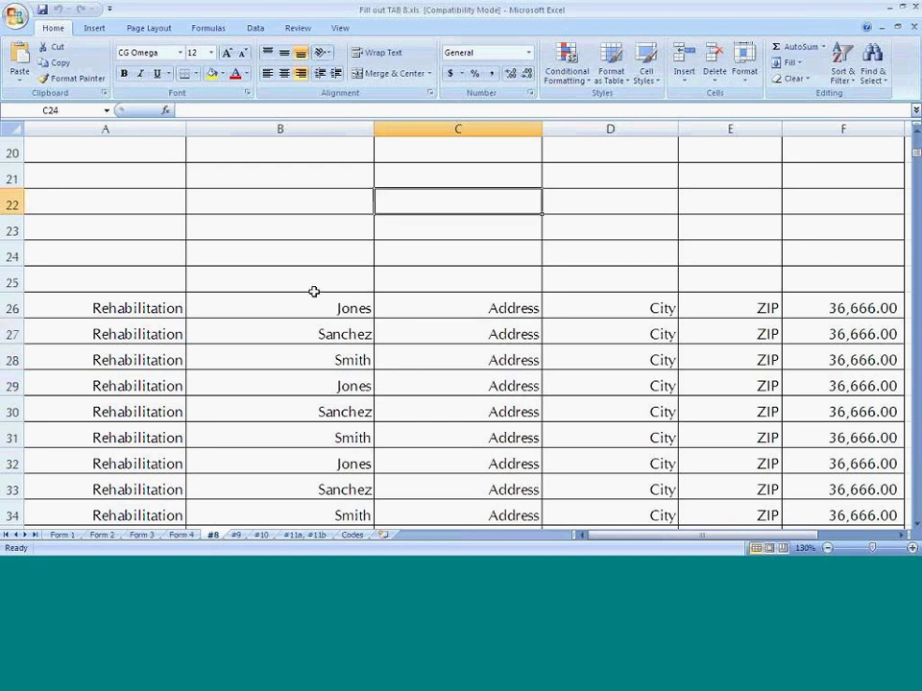
pyautogui.scroll(5, 314, 291)
pyautogui.press('pageup')
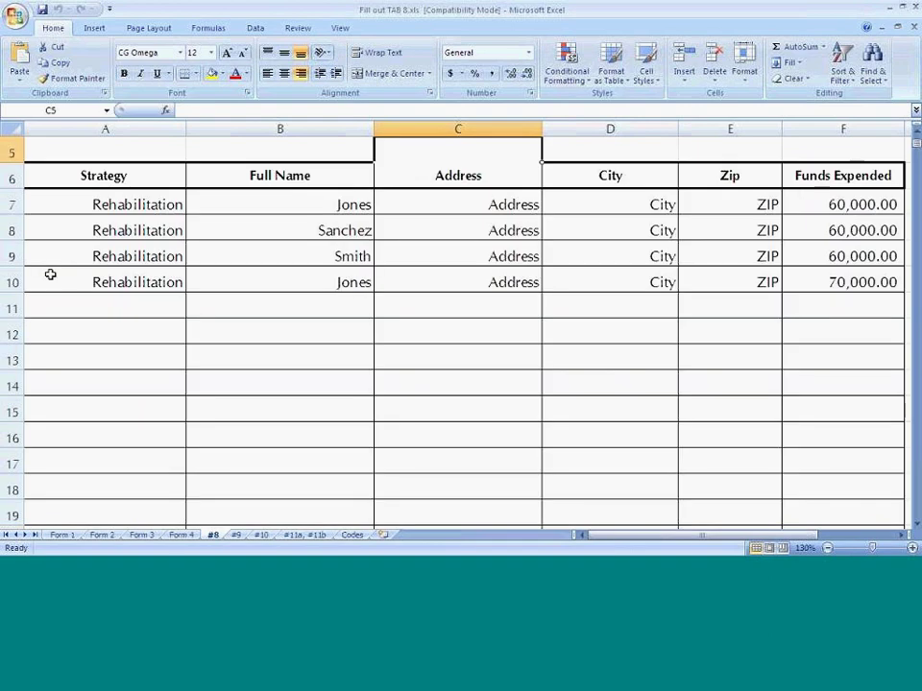
pyautogui.click(370, 445)
pyautogui.press('Down')
pyautogui.press('Down')
pyautogui.press('Down')
pyautogui.press('Down')
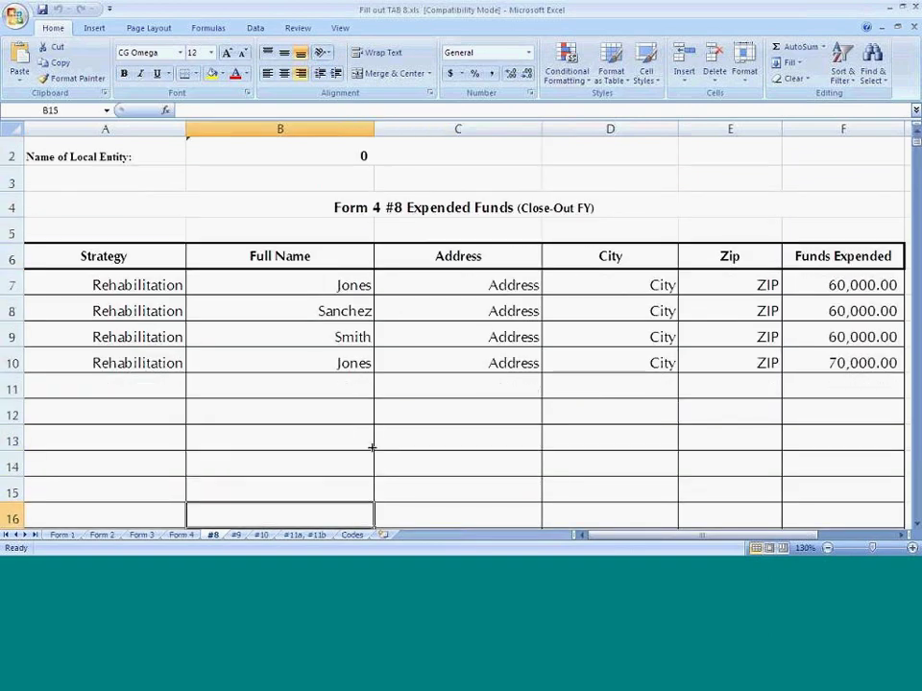
pyautogui.press('Down')
pyautogui.press('Down')
pyautogui.press('Down')
pyautogui.press('Down')
pyautogui.press('Down')
pyautogui.press('Down')
pyautogui.press('Down')
pyautogui.press('Down')
pyautogui.press('Down')
pyautogui.press('Down')
pyautogui.press('Down')
pyautogui.press('Down')
pyautogui.press('Down')
pyautogui.press('Down')
pyautogui.press('Down')
pyautogui.press('Down')
pyautogui.press('Down')
pyautogui.press('Down')
pyautogui.press('Down')
pyautogui.press('Down')
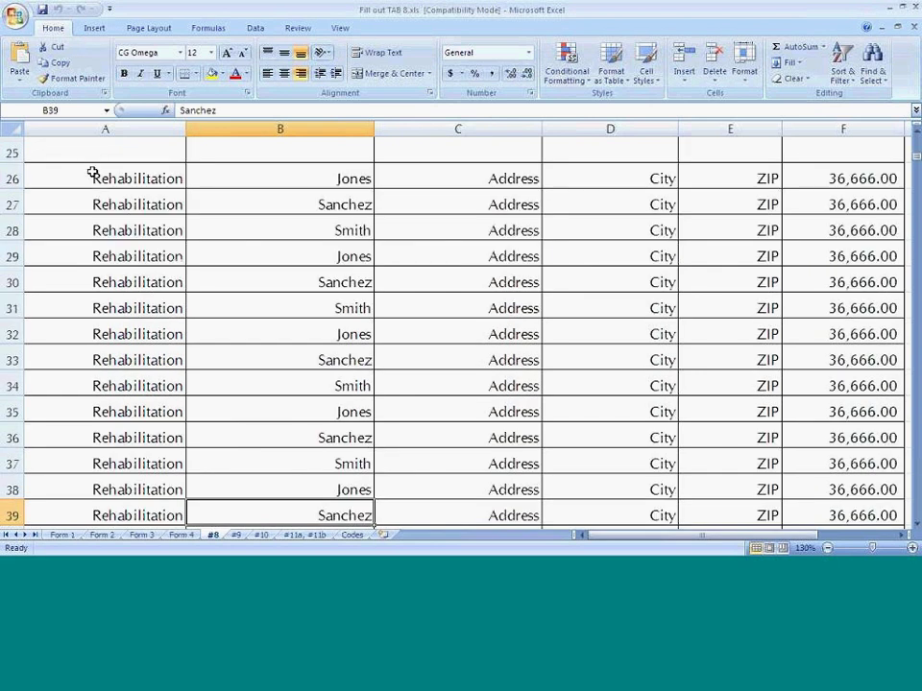
# - Copy the block of Rehabilitation recipient records in A26:F40 on sheet #8
pyautogui.click(92, 174)
pyautogui.hotkey('shift', 'Right')
pyautogui.hotkey('shift', 'Right')
pyautogui.hotkey('shift', 'Right')
pyautogui.hotkey('shift', 'Right')
pyautogui.hotkey('shift', 'Right')
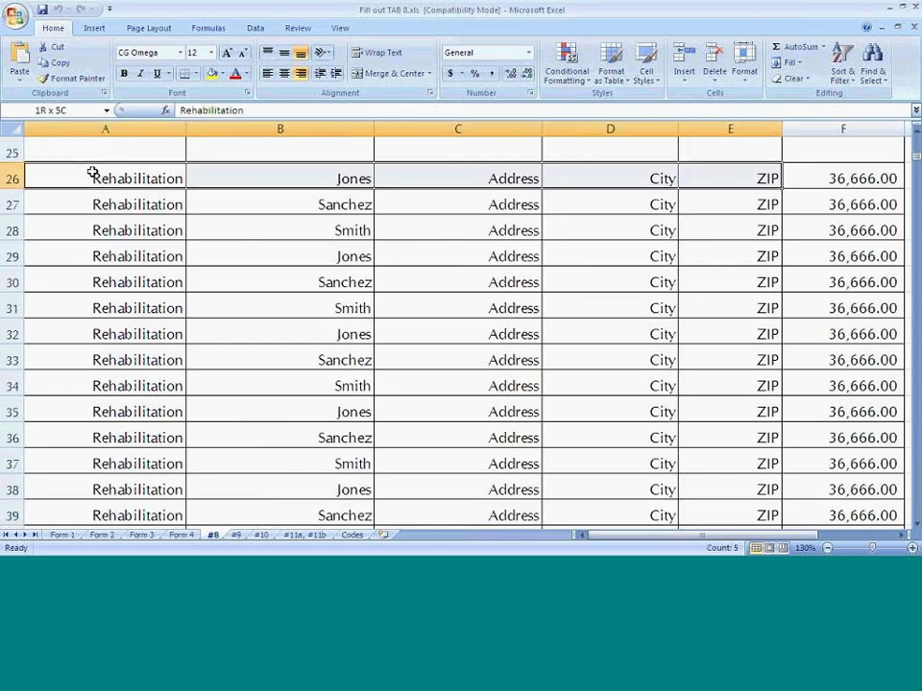
pyautogui.hotkey('shift', 'Down')
pyautogui.hotkey('shift', 'Down')
pyautogui.hotkey('shift', 'Down')
pyautogui.hotkey('shift', 'Down')
pyautogui.hotkey('shift', 'Down')
pyautogui.hotkey('shift', 'Down')
pyautogui.hotkey('shift', 'Down')
pyautogui.hotkey('shift', 'Down')
pyautogui.hotkey('shift', 'Down')
pyautogui.hotkey('shift', 'Down')
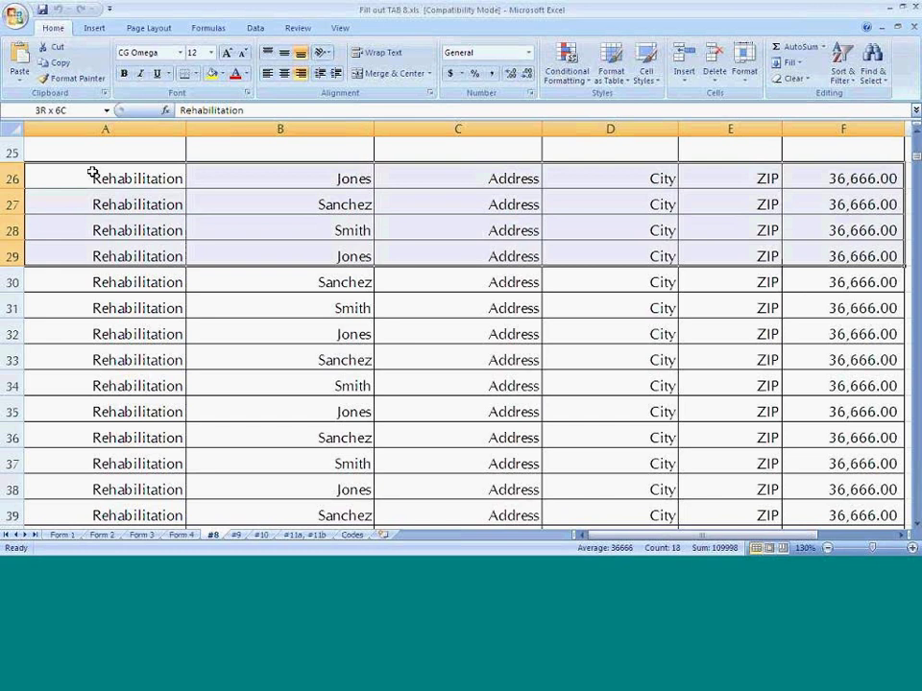
pyautogui.hotkey('shift', 'Down')
pyautogui.hotkey('shift', 'Down')
pyautogui.hotkey('shift', 'Down')
pyautogui.hotkey('shift', 'Down')
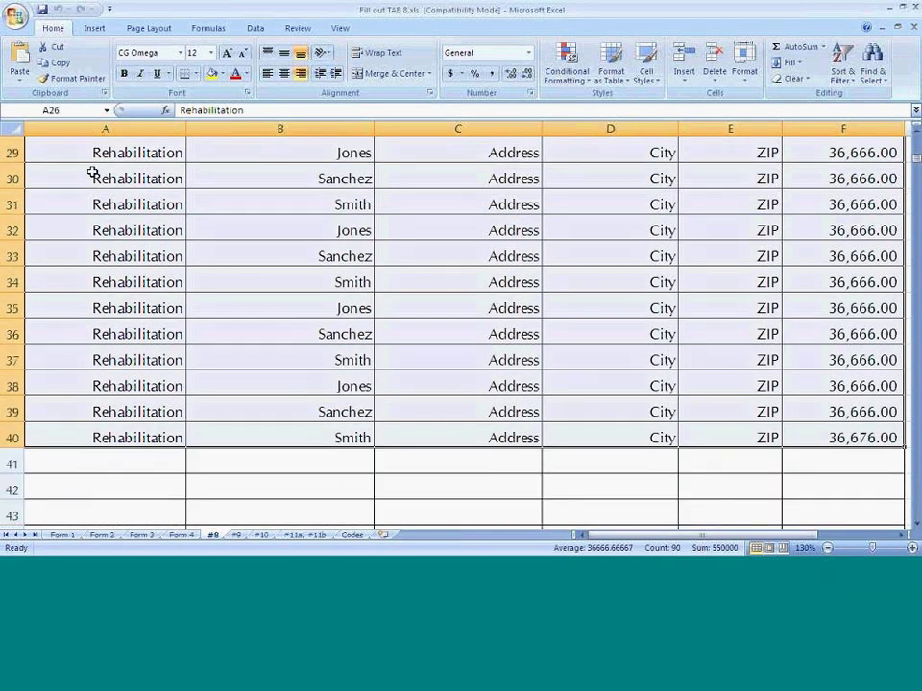
pyautogui.hotkey('ctrl', 'c')
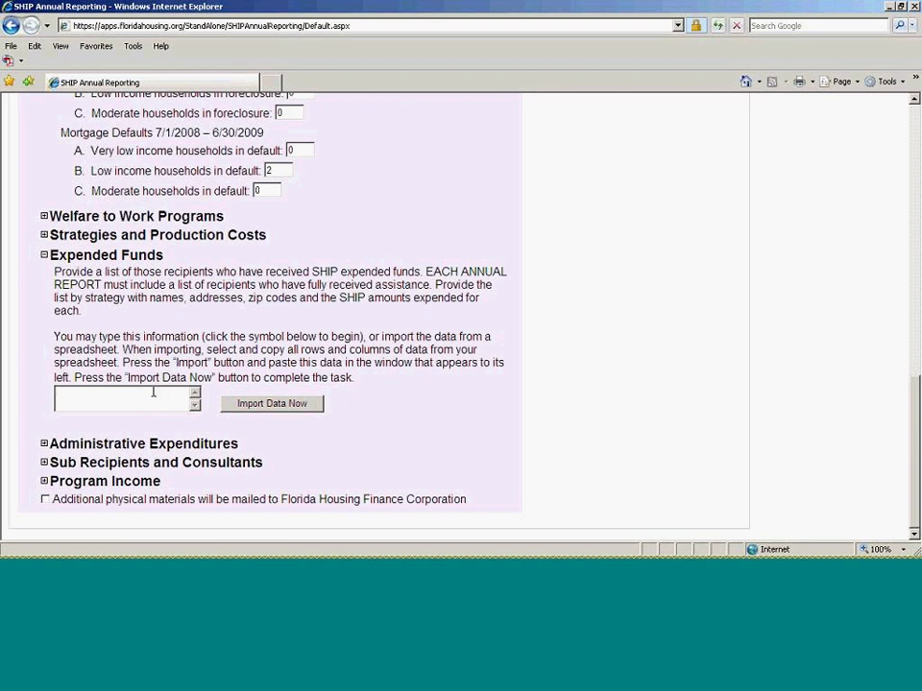
# - Return to the SHIP Annual Reporting site, import the copied recipient rows into Expended Funds and review the imported list
pyautogui.hotkey('ctrl', 'v')
pyautogui.click(293, 408)
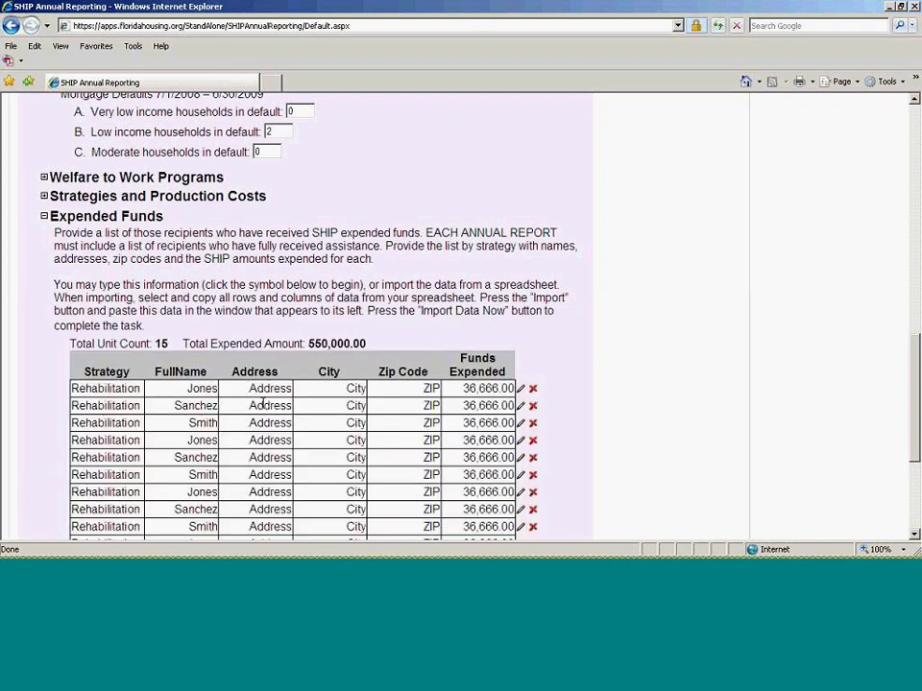
pyautogui.scroll(-2, 263, 404)
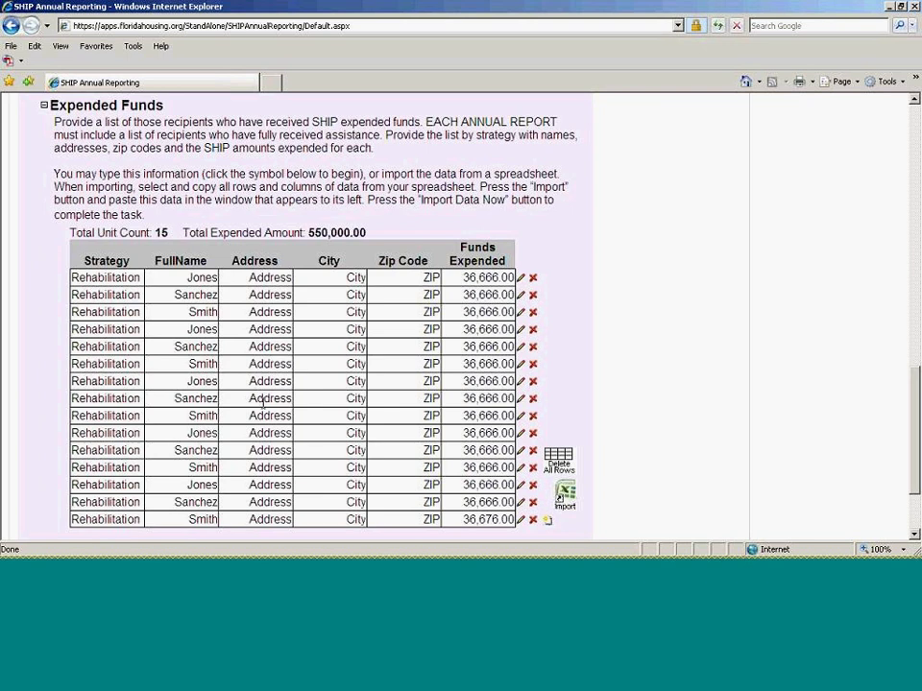
pyautogui.scroll(-1, 264, 405)
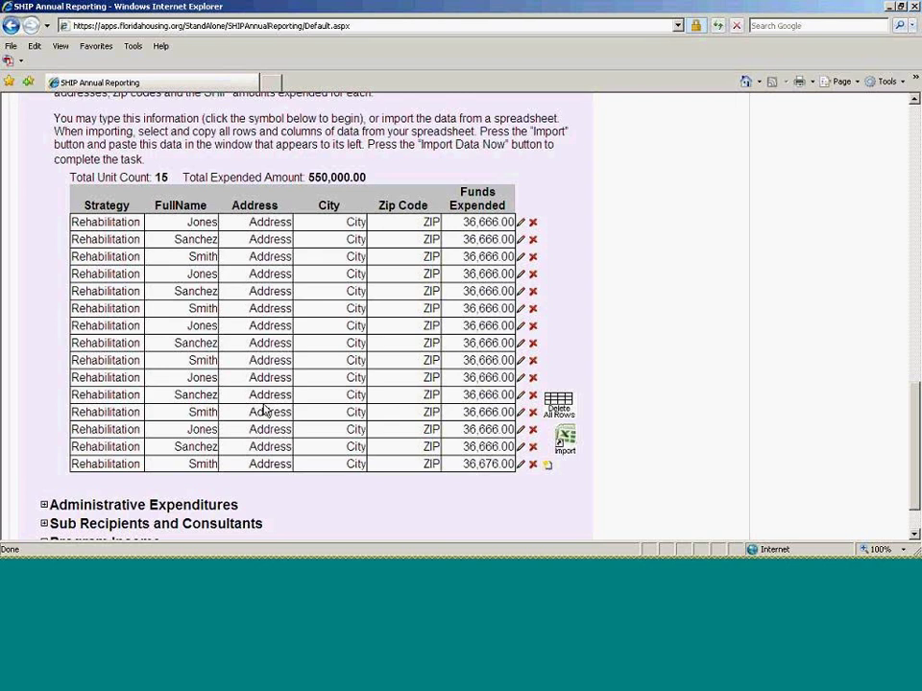
pyautogui.scroll(-1, 263, 411)
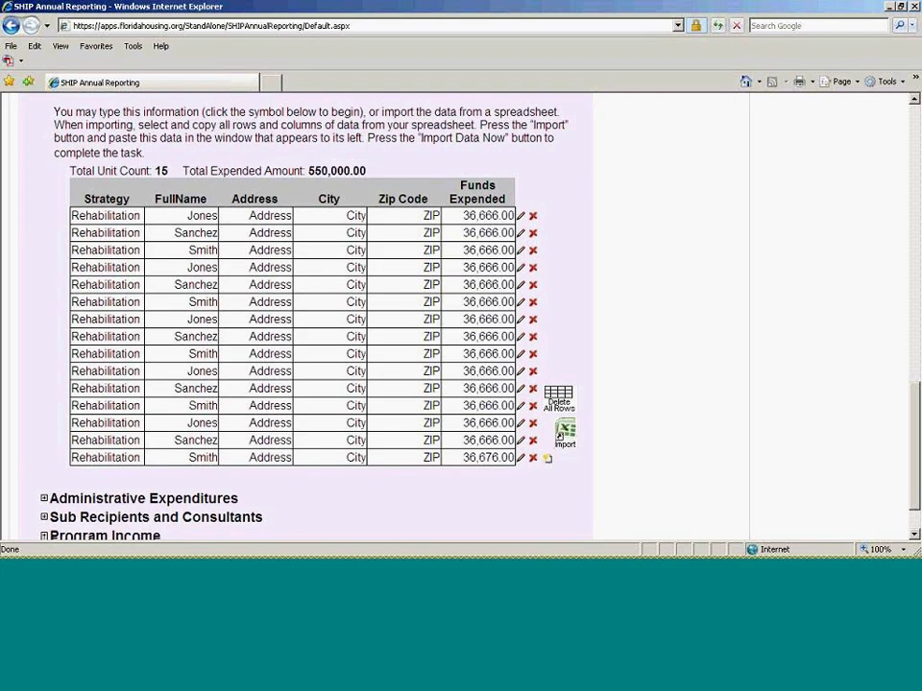
# - Expand Program Income on Form 4 and examine its loan repayment, interest earned and total amounts
pyautogui.scroll(-1, 560, 435)
pyautogui.click(44, 481)
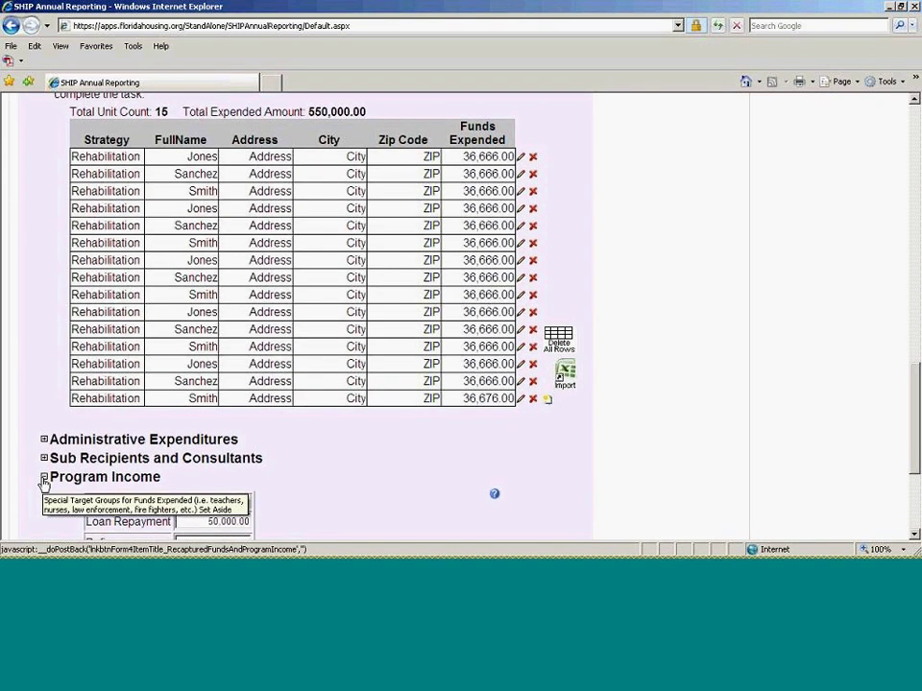
pyautogui.scroll(-3, 402, 415)
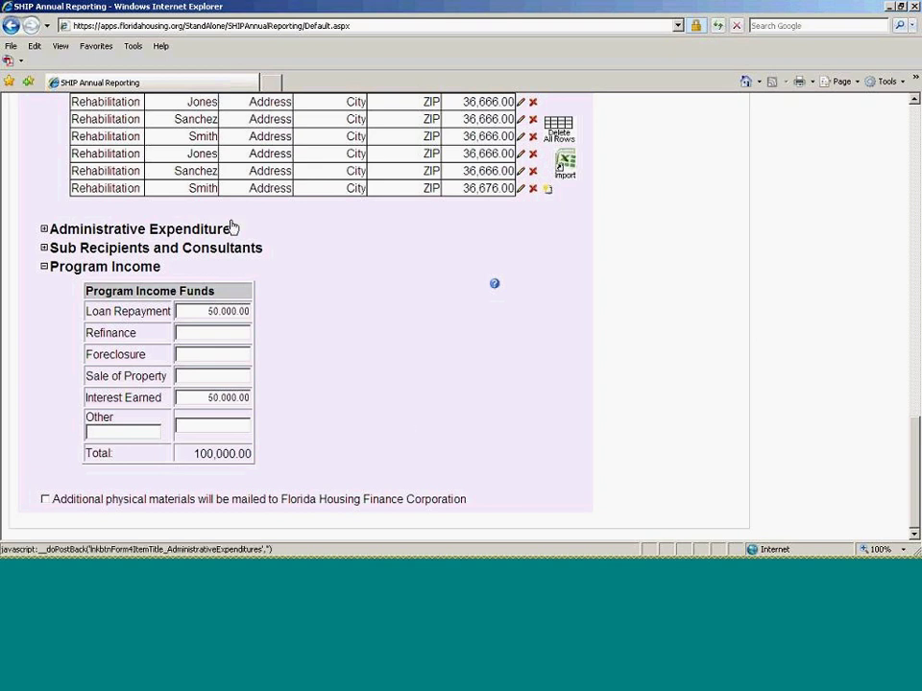
pyautogui.moveTo(168, 469); pyautogui.dragTo(303, 299)
pyautogui.click(302, 297)
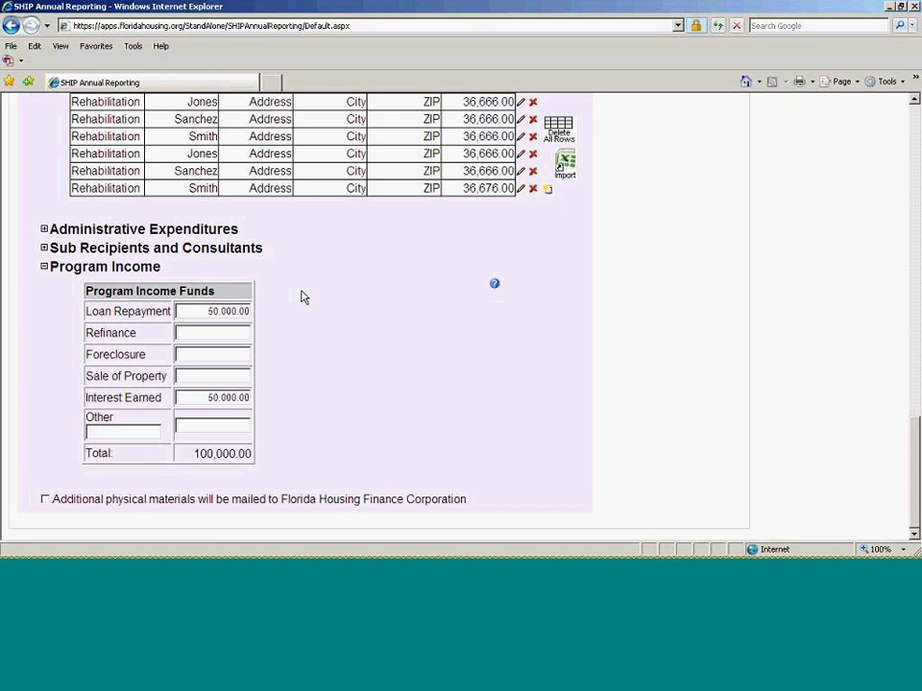
# - Change the current local government entity to FHC By the Sea
pyautogui.scroll(1, 300, 296)
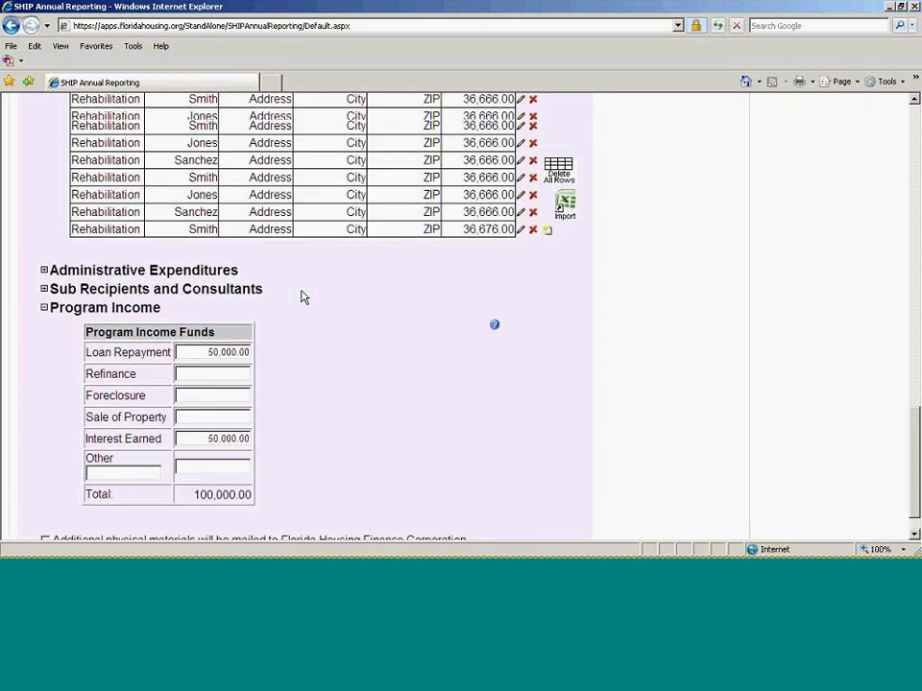
pyautogui.scroll(10, 301, 296)
pyautogui.scroll(5, 300, 297)
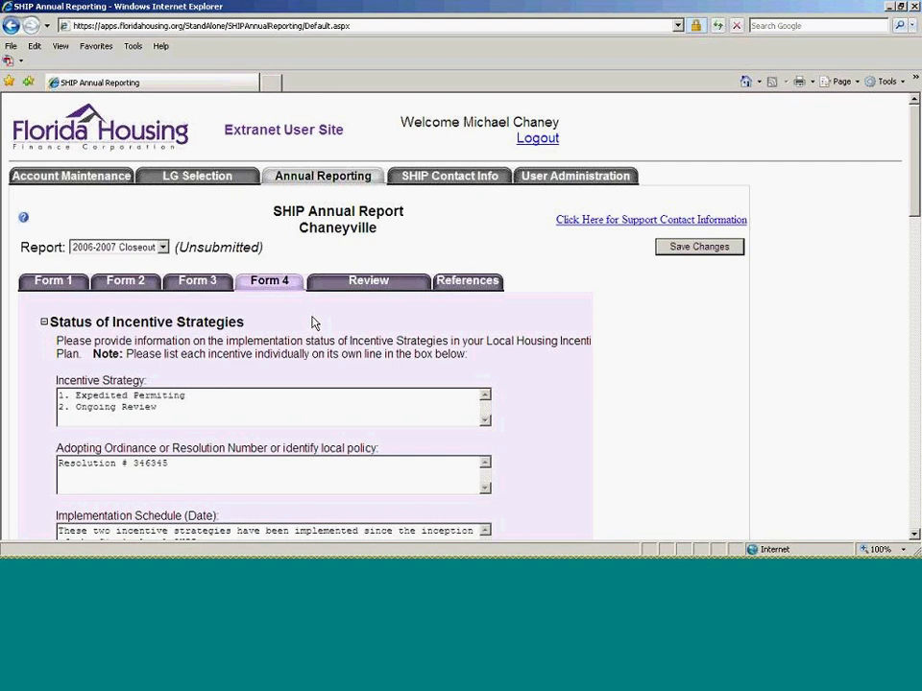
pyautogui.click(197, 181)
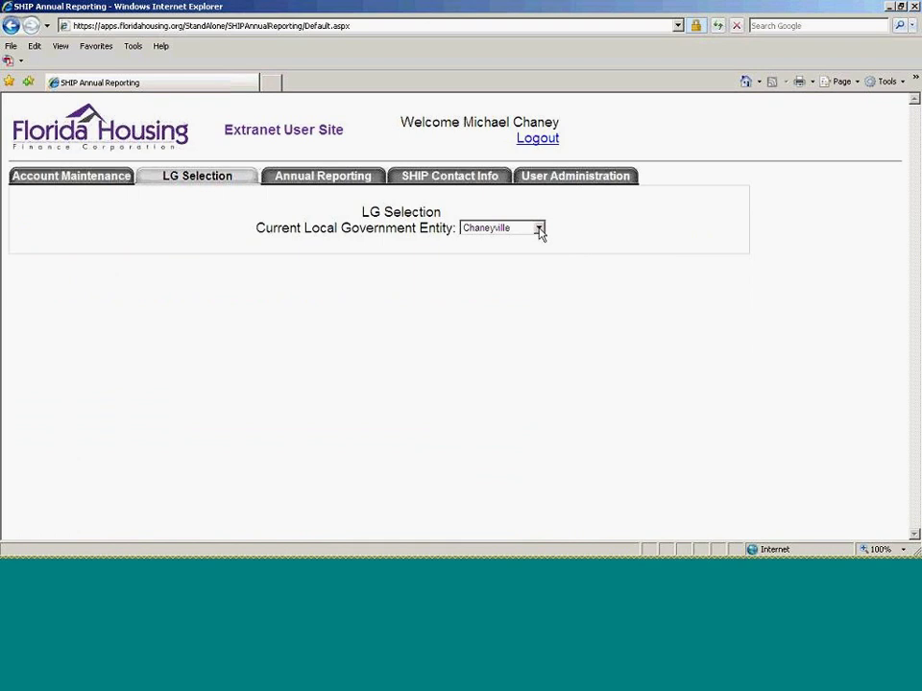
pyautogui.click(540, 228)
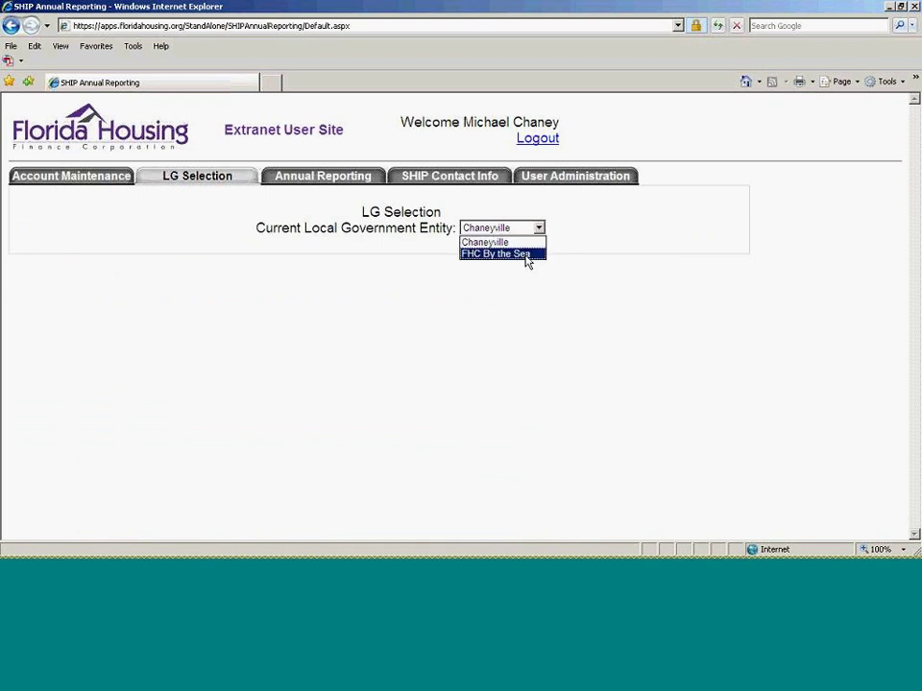
pyautogui.click(527, 253)
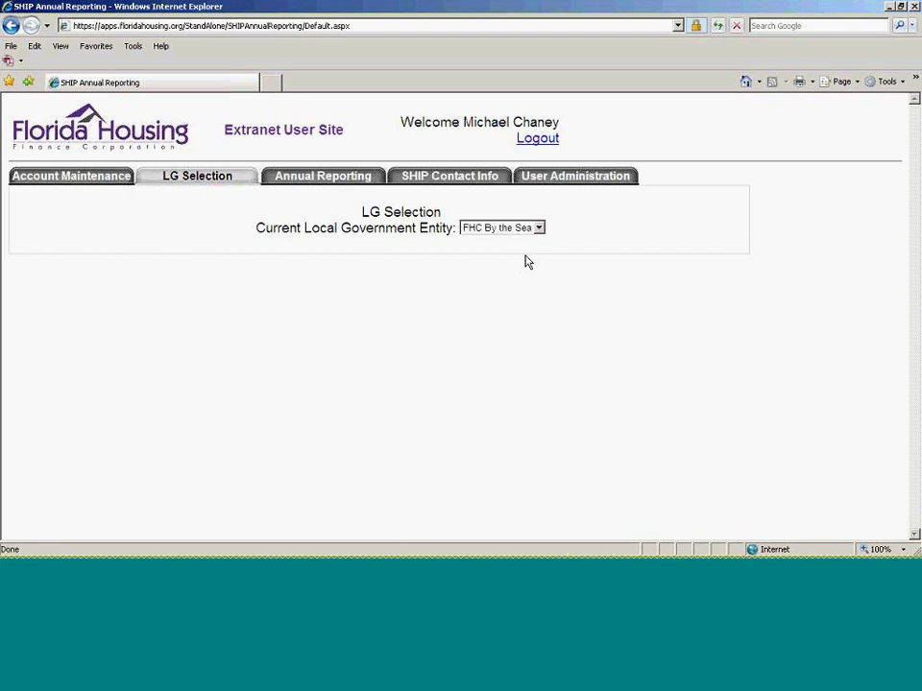
# - Open Form 1 of FHC By the Sea's annual report, select the 2008-2009 Interim-2 report and go to Review & Submit
pyautogui.click(322, 177)
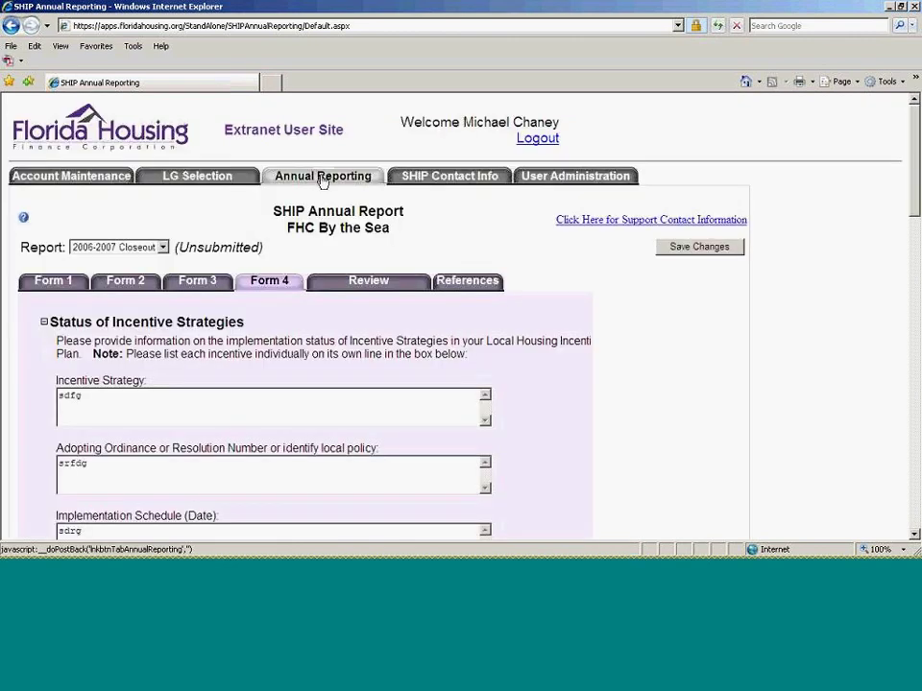
pyautogui.click(40, 284)
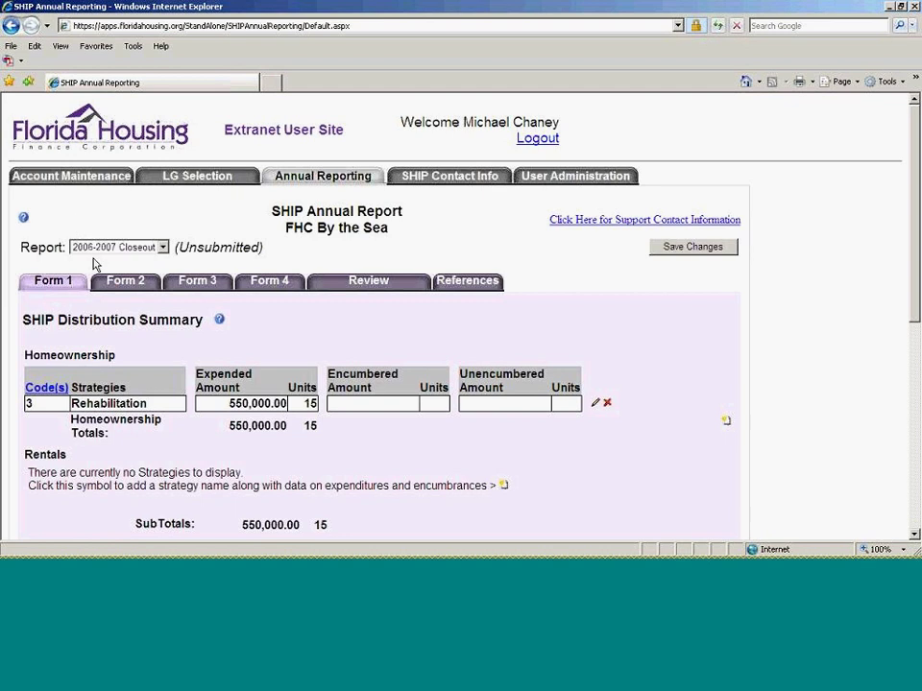
pyautogui.click(163, 247)
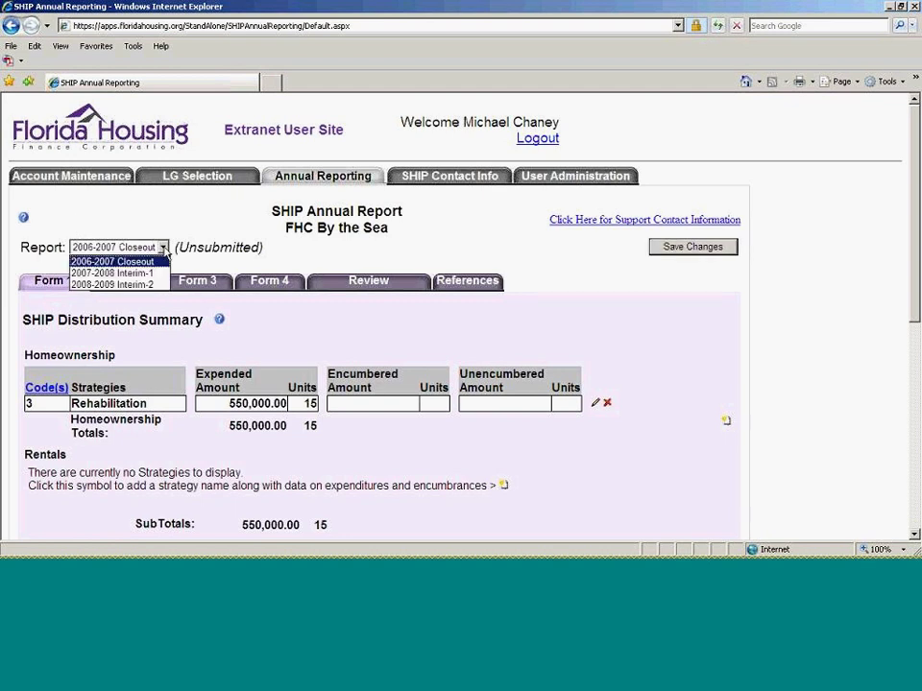
pyautogui.click(128, 285)
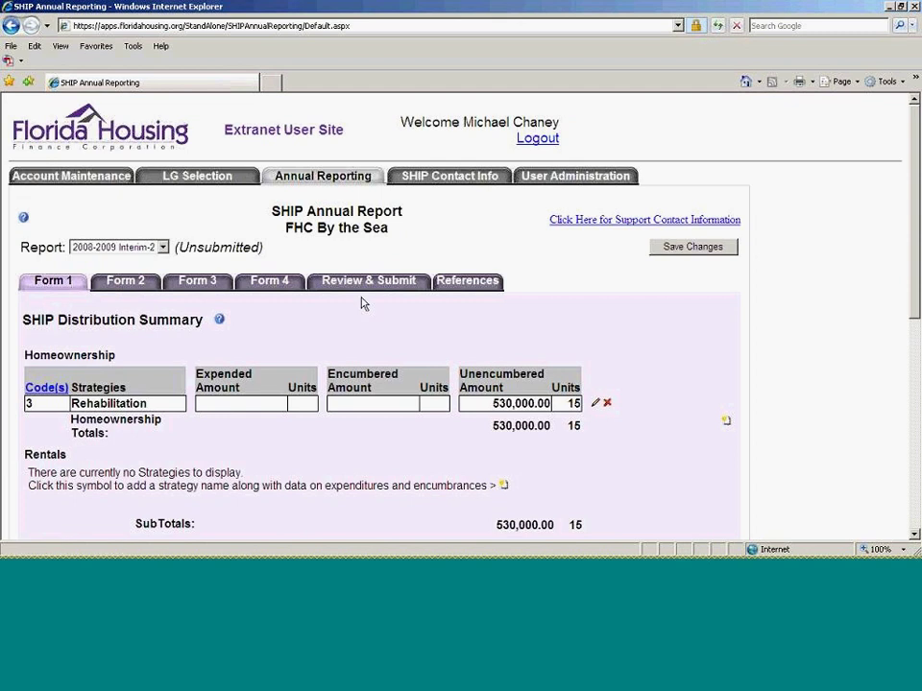
pyautogui.click(380, 284)
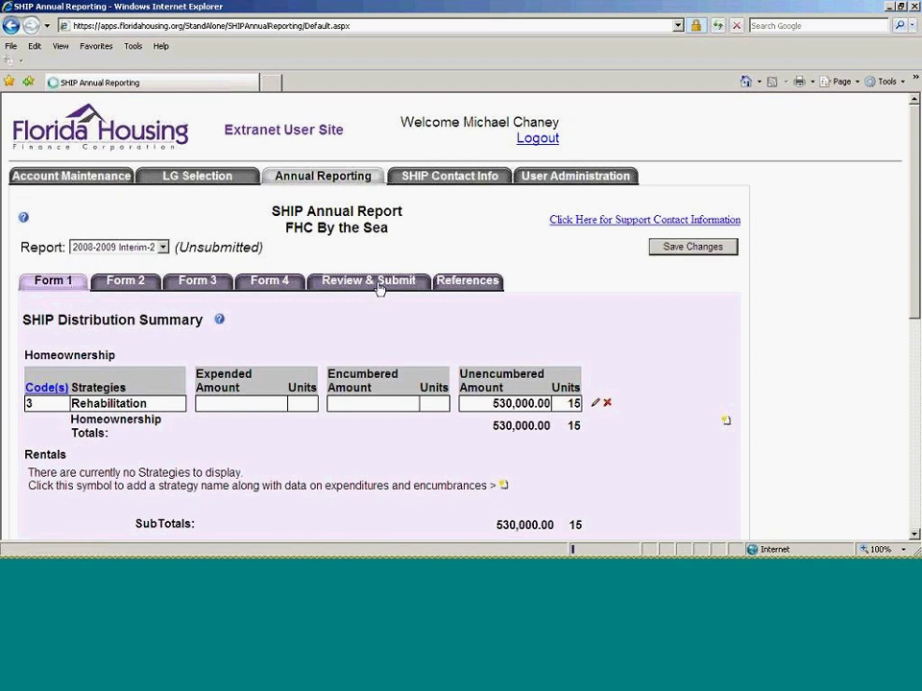